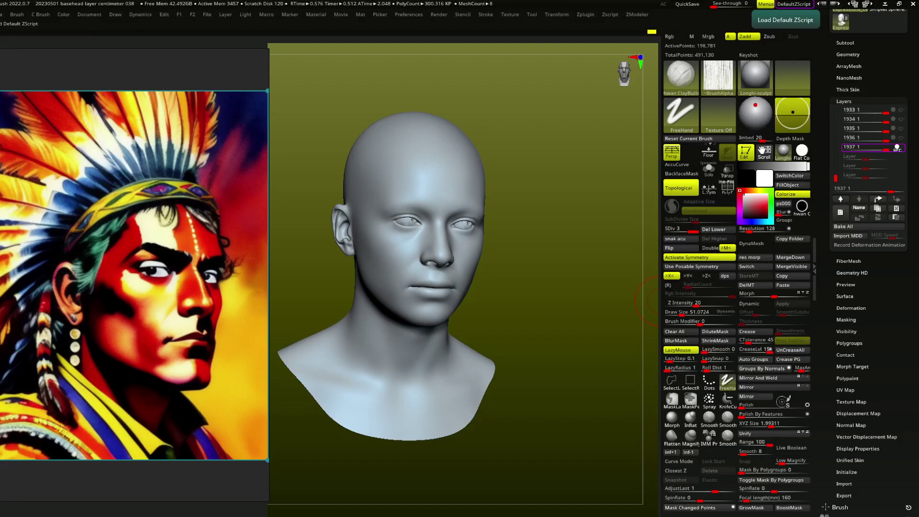
# Step: Move from the eye mesh to the head mesh and pick the Move brush
pyautogui.keyDown('alt'); pyautogui.click(461, 229); pyautogui.keyUp('alt')
pyautogui.press('w')
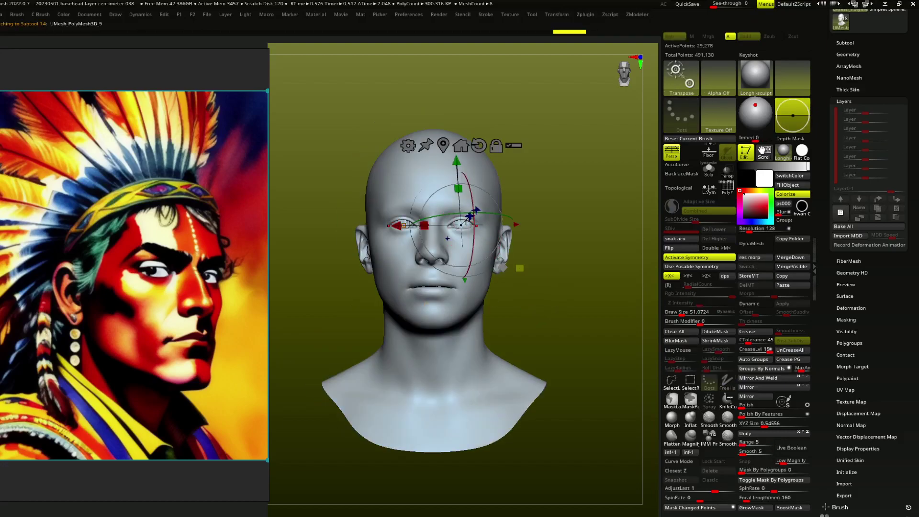
pyautogui.moveTo(574, 335); pyautogui.dragTo(622, 335)
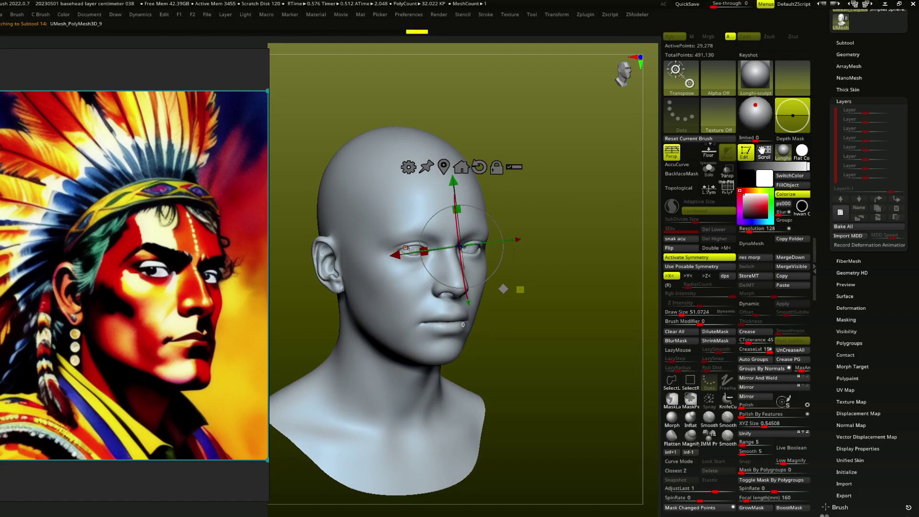
pyautogui.keyDown('alt'); pyautogui.click(445, 325); pyautogui.keyUp('alt')
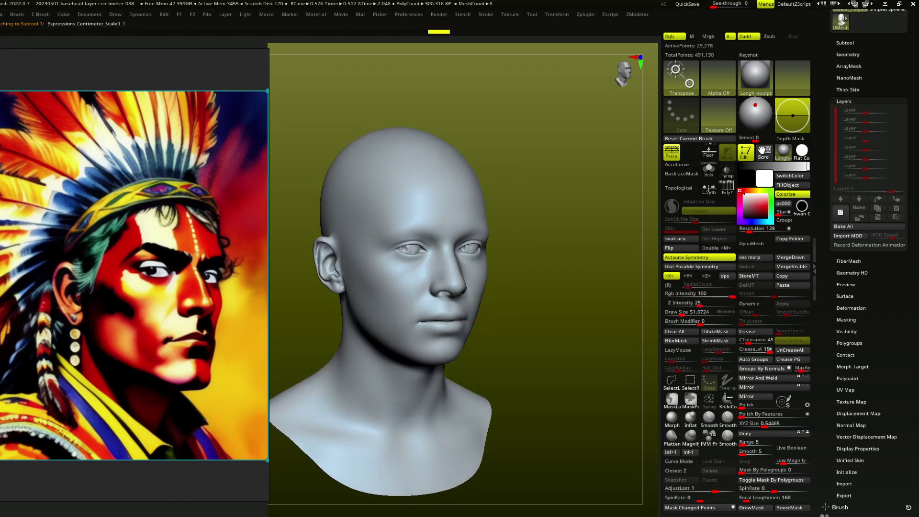
pyautogui.press('q')
# Step: Enlarge the Move brush to about 266, then 140, to push broad face areas
pyautogui.press('s')
pyautogui.moveTo(530, 317)
pyautogui.mouseDown()
pyautogui.moveTo(565, 304)
pyautogui.moveTo(391, 369)
pyautogui.mouseUp()
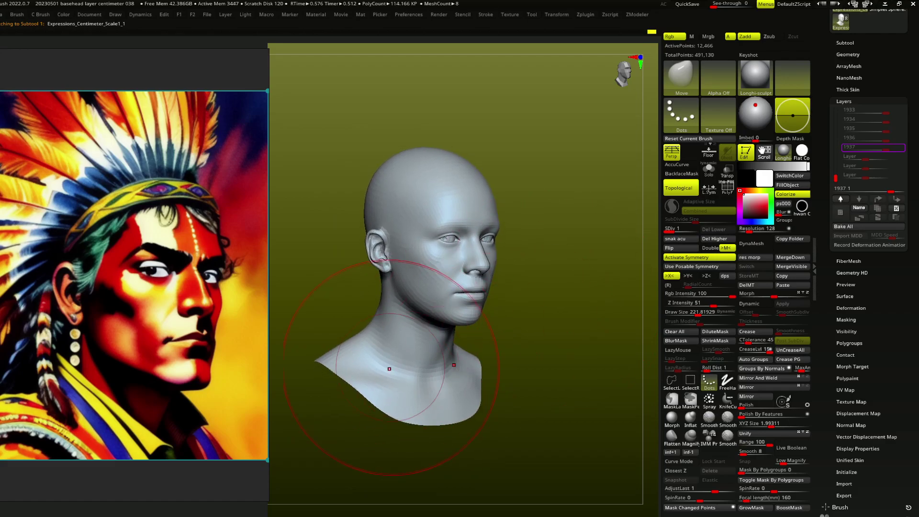
pyautogui.press('s')
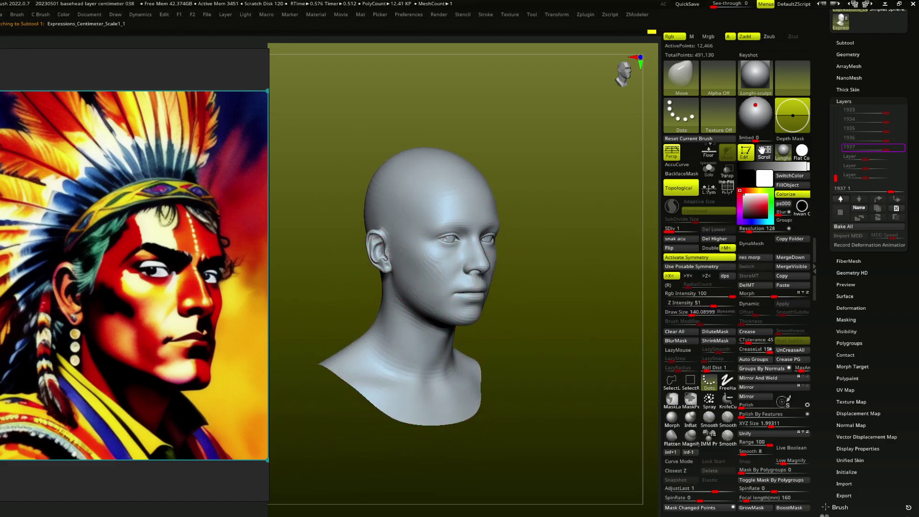
pyautogui.moveTo(405, 340); pyautogui.dragTo(415, 340)
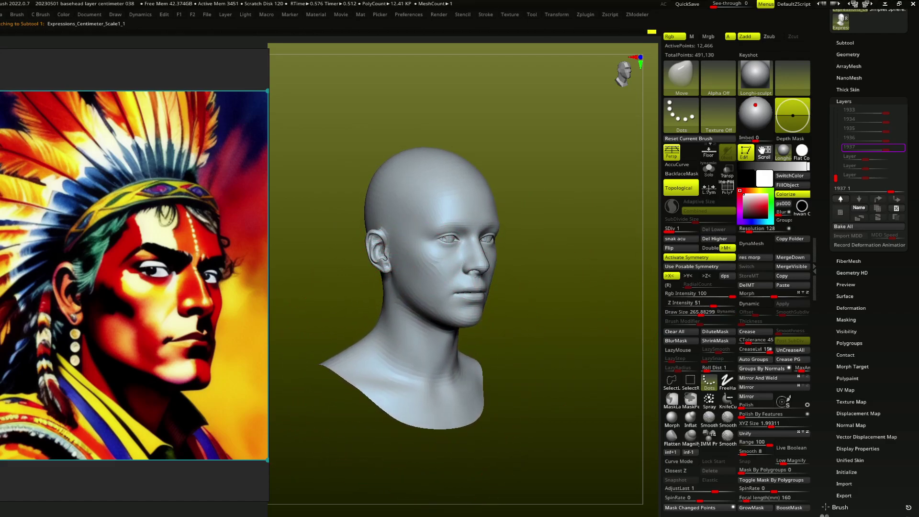
pyautogui.press('s')
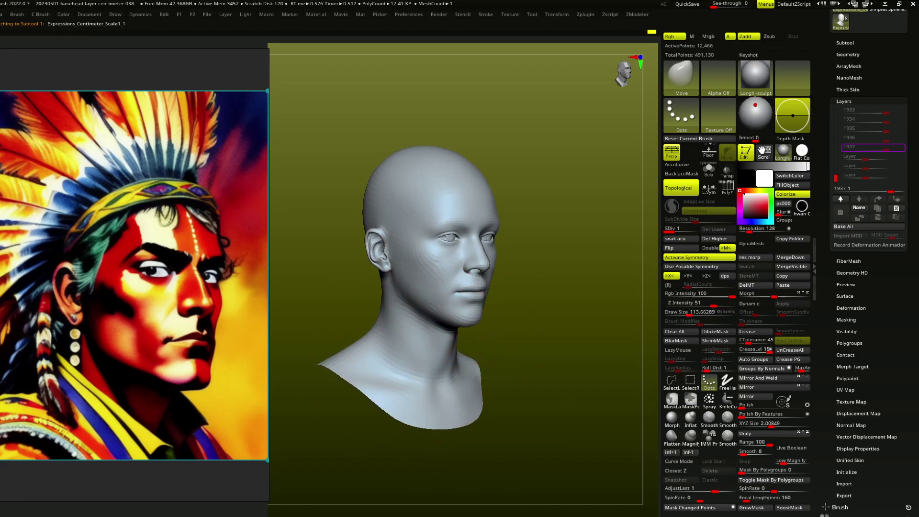
pyautogui.moveTo(412, 299); pyautogui.dragTo(420, 299)
# Step: Push and pull the cheeks, jaw and temples, shrinking the brush for cheek detail
pyautogui.moveTo(479, 287); pyautogui.dragTo(425, 290, button='right')
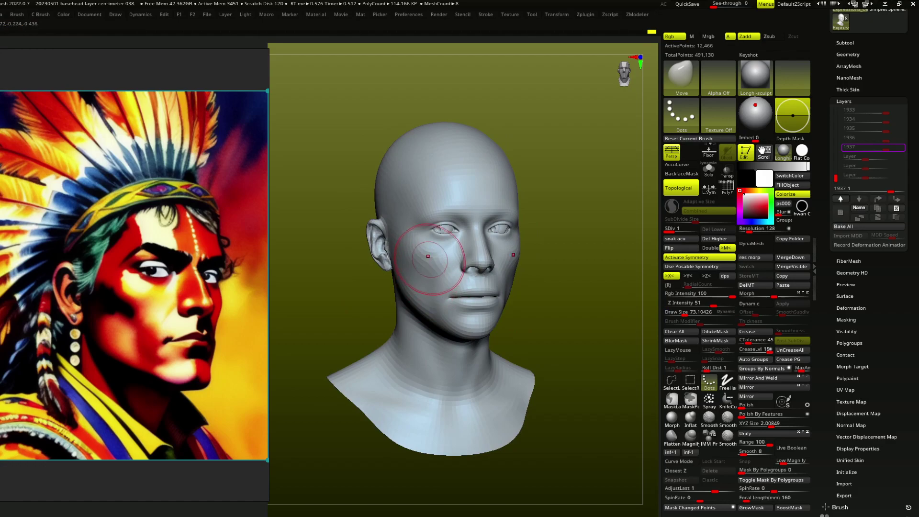
pyautogui.moveTo(383, 269); pyautogui.dragTo(410, 270, button='right')
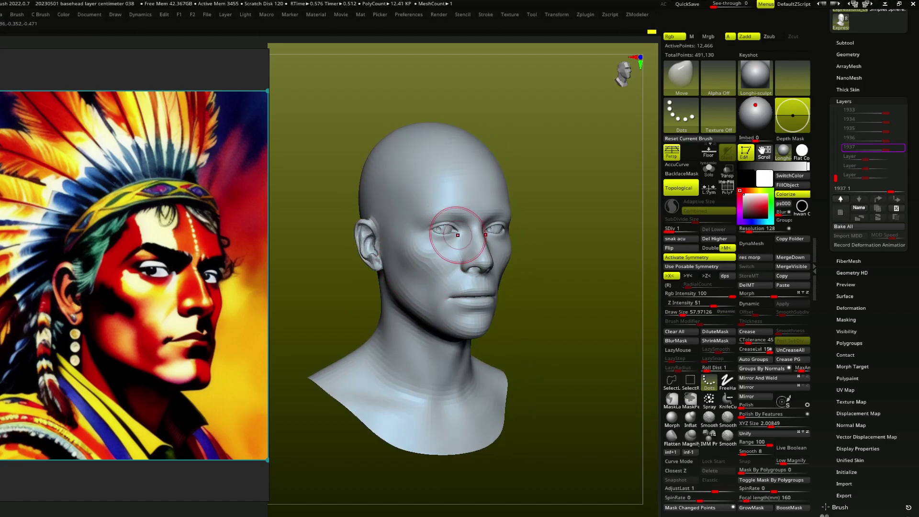
pyautogui.moveTo(421, 174)
pyautogui.mouseDown(button='right')
pyautogui.moveTo(411, 205)
pyautogui.moveTo(411, 192)
pyautogui.mouseUp(button='right')
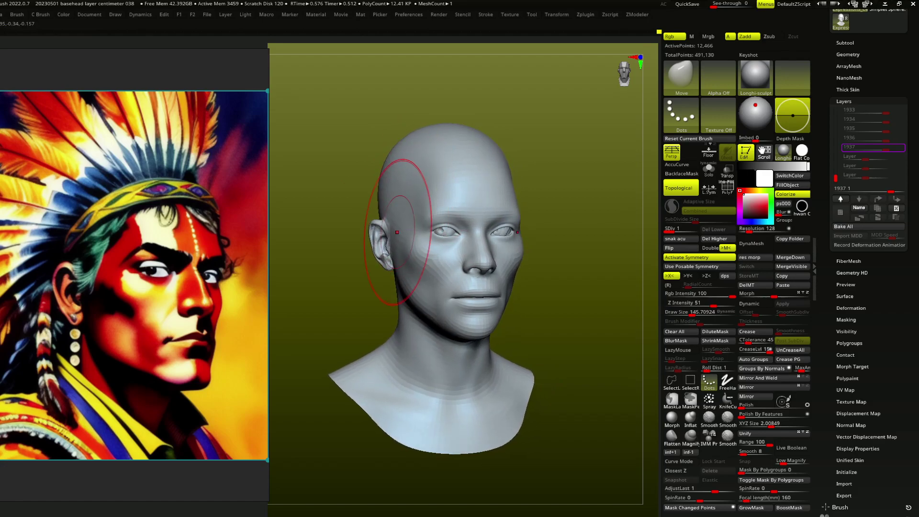
pyautogui.moveTo(397, 232)
pyautogui.mouseDown(button='right')
pyautogui.moveTo(356, 236)
pyautogui.moveTo(352, 265)
pyautogui.moveTo(375, 246)
pyautogui.mouseUp(button='right')
pyautogui.press('s')
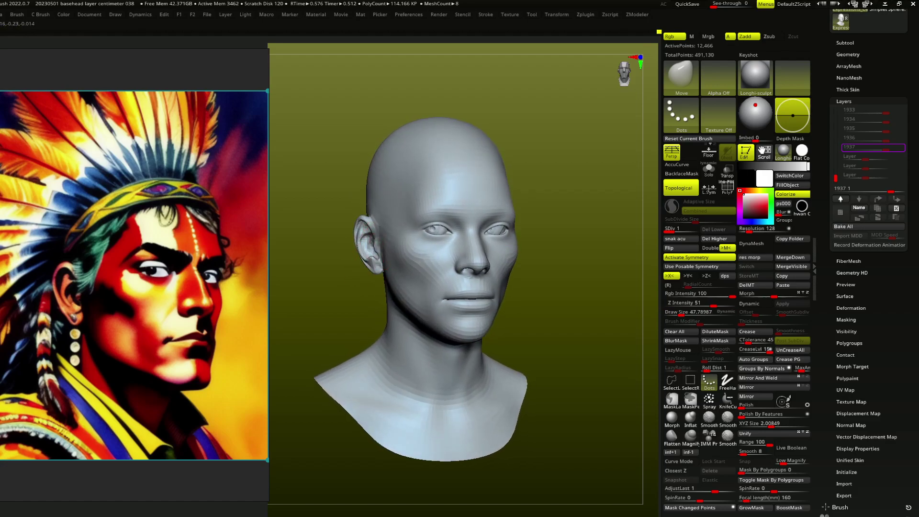
pyautogui.moveTo(382, 201); pyautogui.dragTo(390, 223, button='right')
pyautogui.press('s')
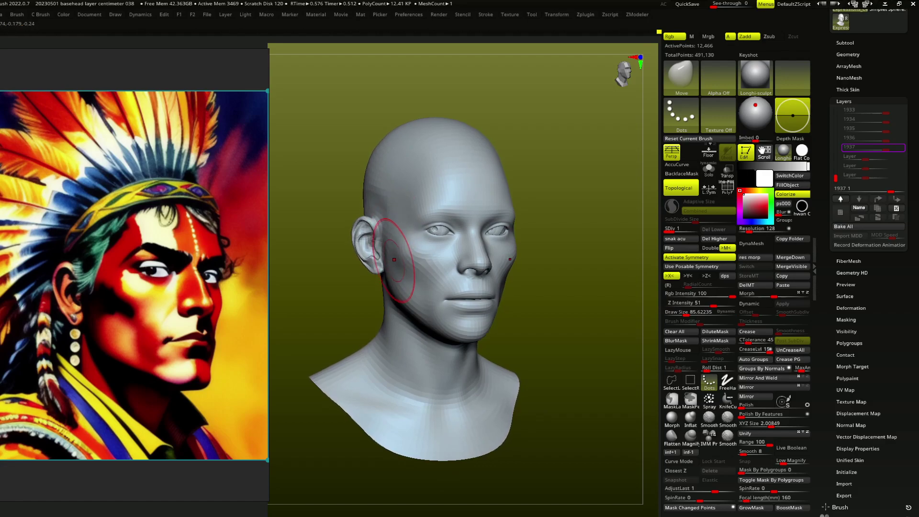
pyautogui.moveTo(394, 260)
pyautogui.mouseDown(button='right')
pyautogui.moveTo(406, 279)
pyautogui.moveTo(411, 263)
pyautogui.moveTo(483, 250)
pyautogui.mouseUp(button='right')
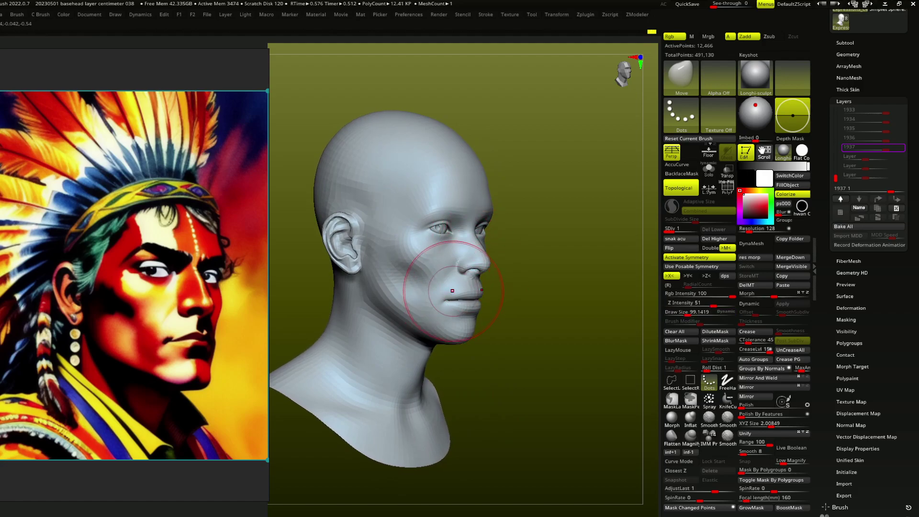
pyautogui.moveTo(445, 321)
pyautogui.mouseDown(button='right')
pyautogui.moveTo(462, 336)
pyautogui.moveTo(413, 314)
pyautogui.moveTo(437, 319)
pyautogui.moveTo(411, 287)
pyautogui.moveTo(404, 294)
pyautogui.moveTo(441, 318)
pyautogui.moveTo(420, 297)
pyautogui.moveTo(434, 295)
pyautogui.moveTo(444, 318)
pyautogui.moveTo(431, 307)
pyautogui.mouseUp(button='right')
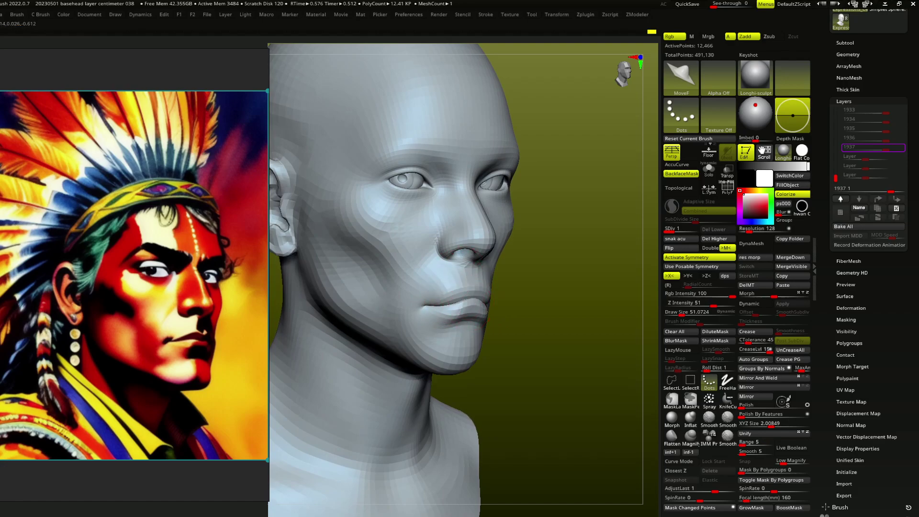
# Step: Check the near-profile and set the Move brush to about 62 for the nose and lips
pyautogui.moveTo(431, 307)
pyautogui.mouseDown(button='right')
pyautogui.moveTo(476, 300)
pyautogui.moveTo(455, 300)
pyautogui.mouseUp(button='right')
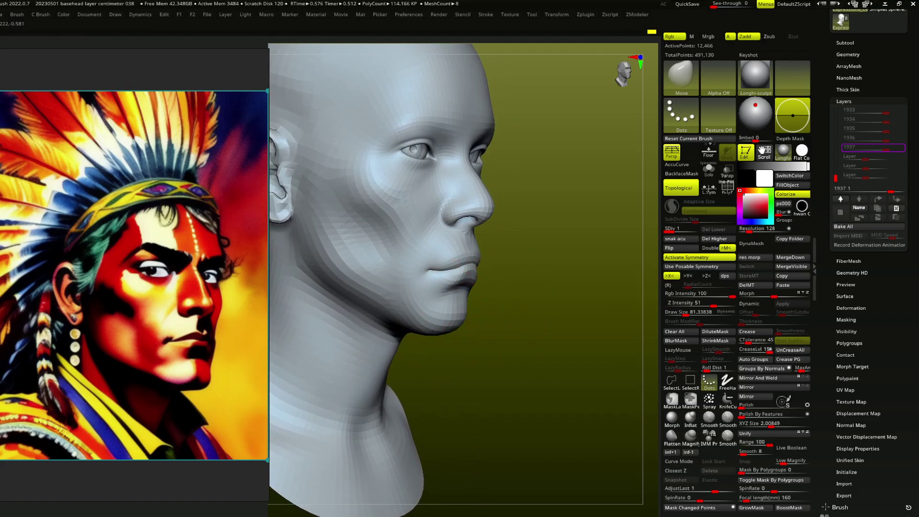
pyautogui.moveTo(460, 319)
pyautogui.mouseDown(button='right')
pyautogui.moveTo(431, 308)
pyautogui.moveTo(444, 304)
pyautogui.moveTo(455, 240)
pyautogui.mouseUp(button='right')
pyautogui.press('s')
# Step: Reshape the nose with a larger brush, then shrink it to refine the eye area
pyautogui.press('s')
pyautogui.moveTo(462, 272); pyautogui.dragTo(474, 272)
pyautogui.moveTo(437, 273)
pyautogui.mouseDown(button='right')
pyautogui.moveTo(450, 259)
pyautogui.moveTo(472, 282)
pyautogui.moveTo(474, 260)
pyautogui.moveTo(463, 266)
pyautogui.mouseUp(button='right')
pyautogui.press('s')
pyautogui.moveTo(464, 265); pyautogui.dragTo(477, 269)
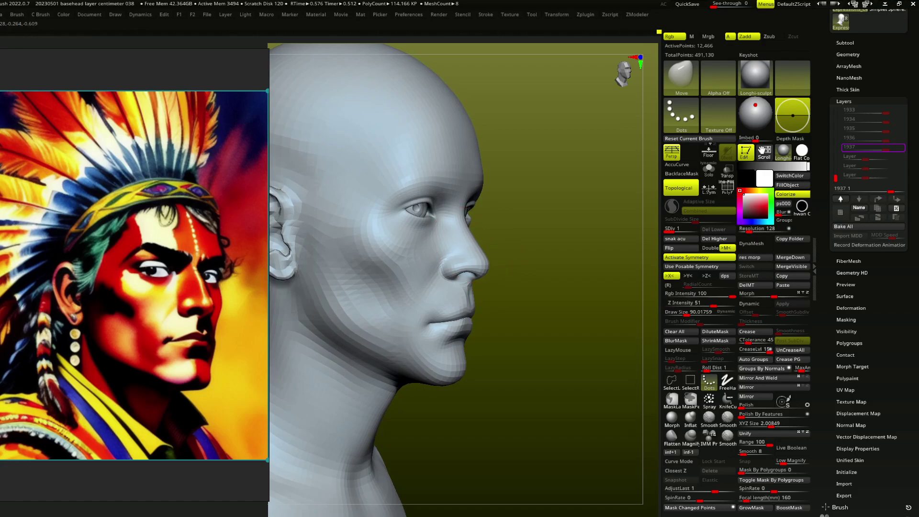
pyautogui.moveTo(477, 269)
pyautogui.mouseDown(button='right')
pyautogui.moveTo(460, 257)
pyautogui.moveTo(467, 206)
pyautogui.moveTo(439, 259)
pyautogui.moveTo(378, 251)
pyautogui.moveTo(398, 261)
pyautogui.moveTo(390, 244)
pyautogui.moveTo(401, 260)
pyautogui.moveTo(455, 220)
pyautogui.mouseUp(button='right')
pyautogui.press('s')
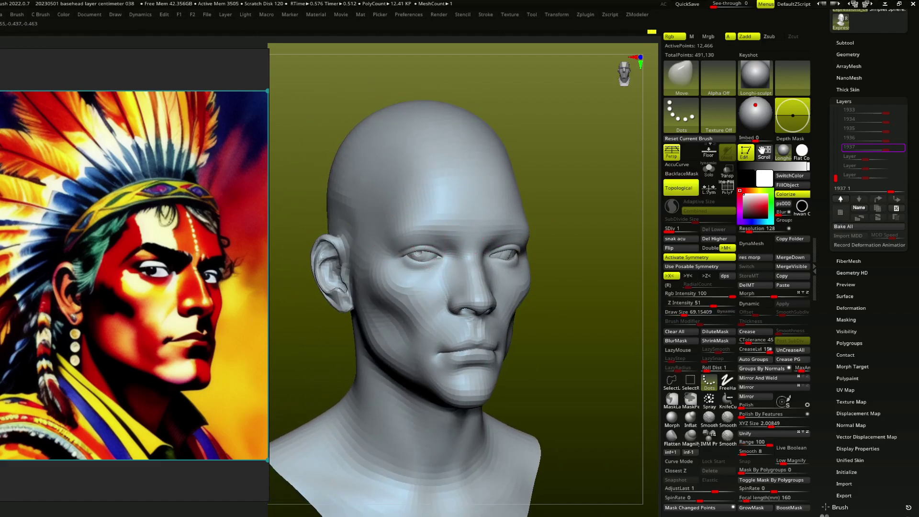
# Step: Sculpt the cheekbones, brow ridge and jawline from several angles
pyautogui.moveTo(421, 214)
pyautogui.mouseDown(button='right')
pyautogui.moveTo(398, 207)
pyautogui.moveTo(406, 171)
pyautogui.moveTo(379, 174)
pyautogui.mouseUp(button='right')
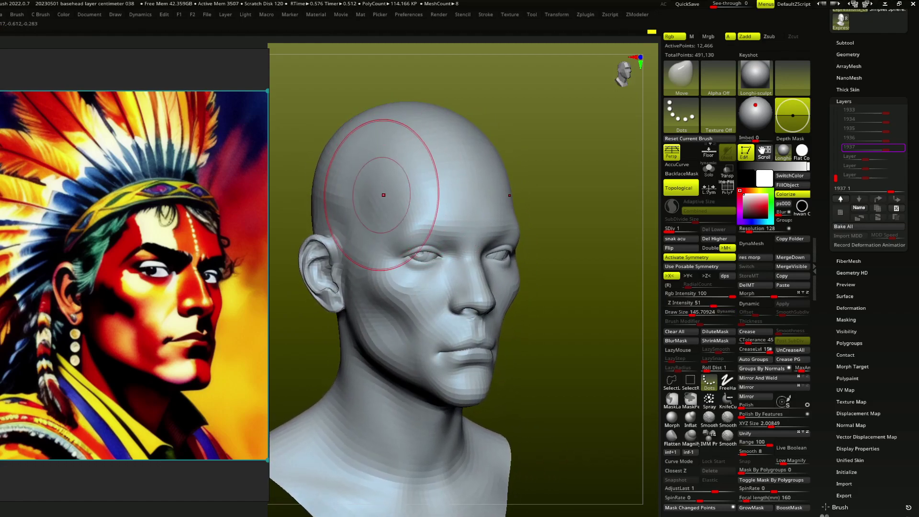
pyautogui.moveTo(364, 242); pyautogui.dragTo(355, 259, button='right')
pyautogui.moveTo(364, 293)
pyautogui.mouseDown(button='right')
pyautogui.moveTo(381, 282)
pyautogui.moveTo(380, 267)
pyautogui.moveTo(411, 312)
pyautogui.moveTo(424, 292)
pyautogui.moveTo(439, 308)
pyautogui.moveTo(457, 308)
pyautogui.moveTo(454, 322)
pyautogui.moveTo(462, 311)
pyautogui.moveTo(445, 306)
pyautogui.moveTo(441, 287)
pyautogui.moveTo(434, 311)
pyautogui.moveTo(437, 281)
pyautogui.moveTo(421, 318)
pyautogui.moveTo(437, 335)
pyautogui.moveTo(441, 301)
pyautogui.moveTo(459, 301)
pyautogui.moveTo(455, 330)
pyautogui.moveTo(412, 331)
pyautogui.moveTo(423, 293)
pyautogui.moveTo(380, 308)
pyautogui.moveTo(409, 329)
pyautogui.moveTo(410, 301)
pyautogui.mouseUp(button='right')
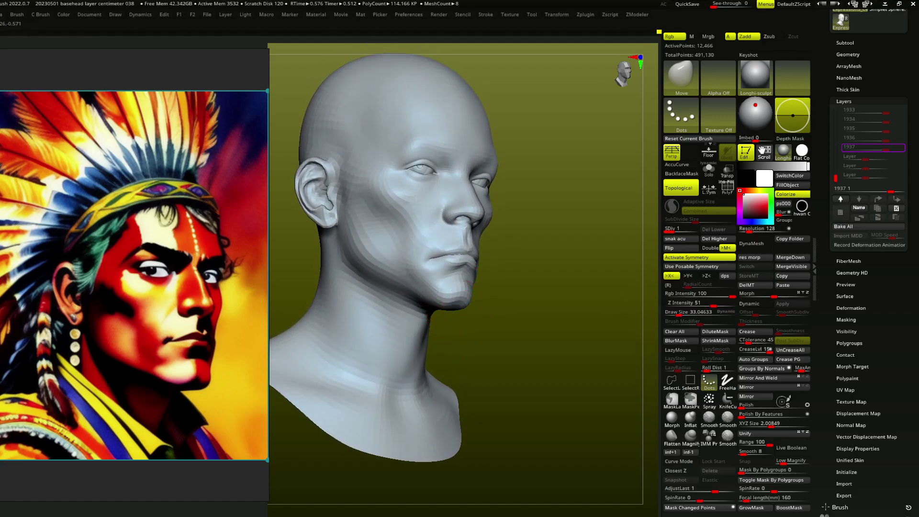
# Step: Frame the face frontally and set the brush to about 65 to narrow the eyes
pyautogui.moveTo(493, 297)
pyautogui.mouseDown(button='right')
pyautogui.moveTo(445, 298)
pyautogui.moveTo(420, 267)
pyautogui.mouseUp(button='right')
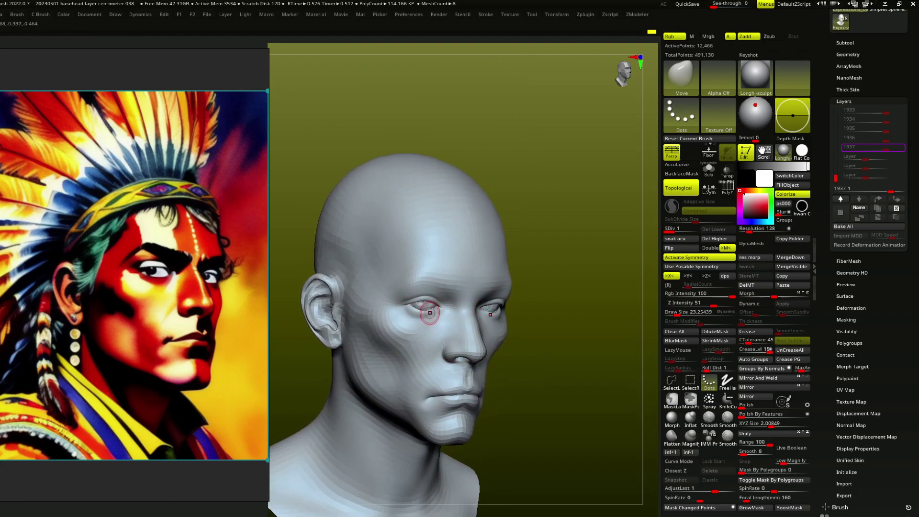
pyautogui.keyDown('alt'); pyautogui.moveTo(420, 318); pyautogui.dragTo(420, 412, button='right'); pyautogui.keyUp('alt')
pyautogui.moveTo(425, 313)
pyautogui.mouseDown(button='right')
pyautogui.moveTo(427, 298)
pyautogui.moveTo(443, 302)
pyautogui.mouseUp(button='right')
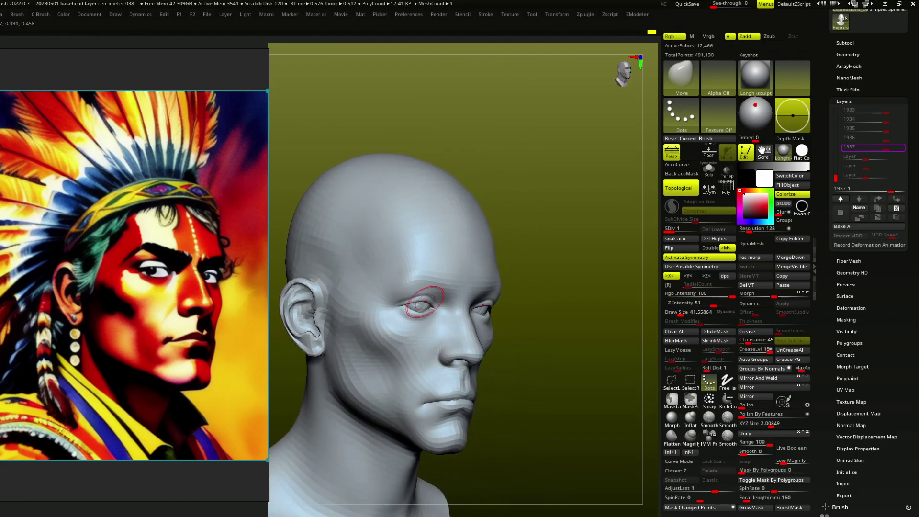
pyautogui.press('s')
pyautogui.moveTo(443, 302); pyautogui.dragTo(446, 302)
# Step: Refine the nose and cheek-to-mouth planes from three-quarter and near-profile views
pyautogui.moveTo(438, 273)
pyautogui.mouseDown(button='right')
pyautogui.moveTo(451, 287)
pyautogui.moveTo(451, 277)
pyautogui.moveTo(470, 279)
pyautogui.moveTo(460, 280)
pyautogui.moveTo(472, 293)
pyautogui.mouseUp(button='right')
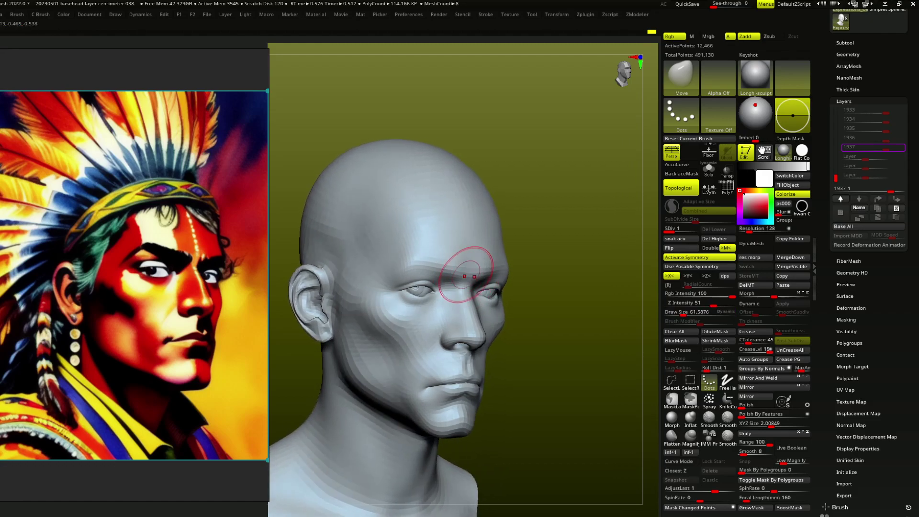
pyautogui.moveTo(472, 292)
pyautogui.mouseDown(button='right')
pyautogui.moveTo(458, 304)
pyautogui.moveTo(485, 309)
pyautogui.moveTo(451, 325)
pyautogui.moveTo(472, 316)
pyautogui.moveTo(441, 318)
pyautogui.mouseUp(button='right')
pyautogui.press('s')
pyautogui.press('s')
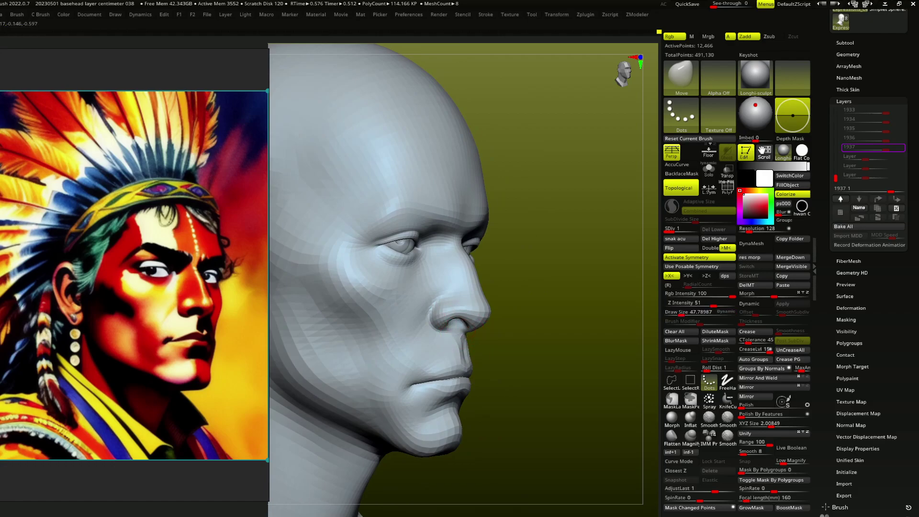
pyautogui.moveTo(467, 318)
pyautogui.mouseDown(button='right')
pyautogui.moveTo(469, 276)
pyautogui.moveTo(461, 291)
pyautogui.moveTo(437, 260)
pyautogui.moveTo(506, 289)
pyautogui.moveTo(438, 319)
pyautogui.moveTo(422, 307)
pyautogui.moveTo(421, 287)
pyautogui.moveTo(455, 285)
pyautogui.moveTo(402, 282)
pyautogui.moveTo(390, 267)
pyautogui.moveTo(370, 294)
pyautogui.mouseUp(button='right')
# Step: Sculpt the lower face with the Move brush sized about 11.9, then 51
pyautogui.press('s')
pyautogui.moveTo(386, 285); pyautogui.dragTo(381, 287)
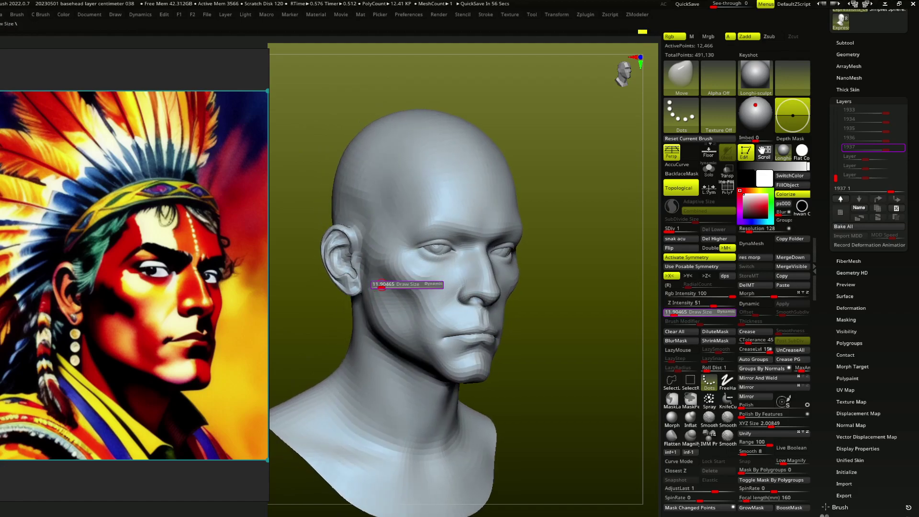
pyautogui.moveTo(381, 287); pyautogui.dragTo(364, 289, button='right')
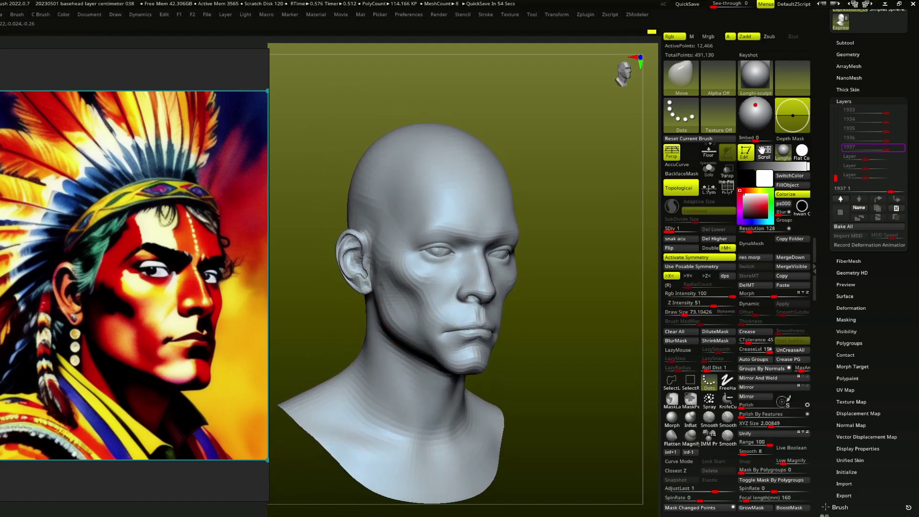
pyautogui.moveTo(381, 330); pyautogui.dragTo(429, 300, button='right')
pyautogui.press('s')
pyautogui.moveTo(459, 314); pyautogui.dragTo(438, 318)
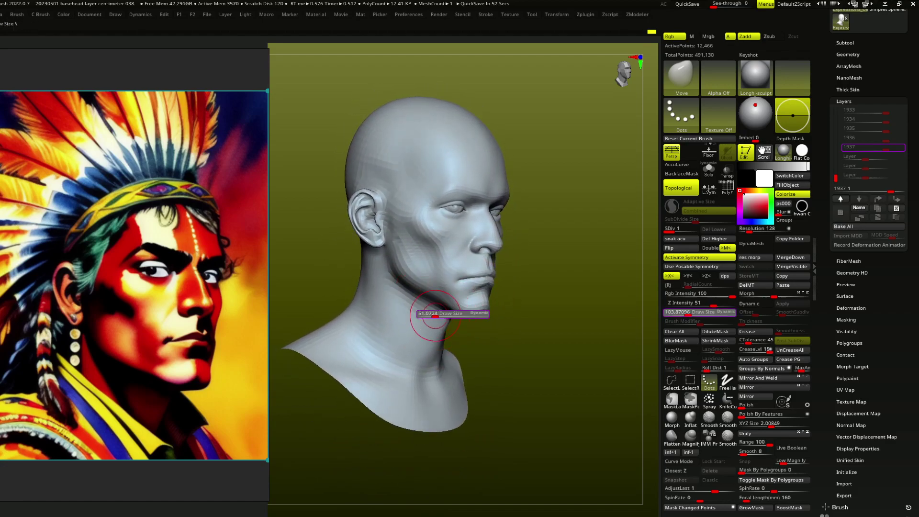
pyautogui.moveTo(438, 317)
pyautogui.keyDown('alt'); pyautogui.mouseDown(button='right')
pyautogui.moveTo(452, 304)
pyautogui.moveTo(447, 285)
pyautogui.moveTo(402, 287)
pyautogui.moveTo(374, 311)
pyautogui.moveTo(412, 287)
pyautogui.moveTo(405, 280)
pyautogui.moveTo(433, 206)
pyautogui.moveTo(443, 225)
pyautogui.moveTo(348, 259)
pyautogui.moveTo(332, 300)
pyautogui.moveTo(347, 311)
pyautogui.mouseUp(button='right'); pyautogui.keyUp('alt')
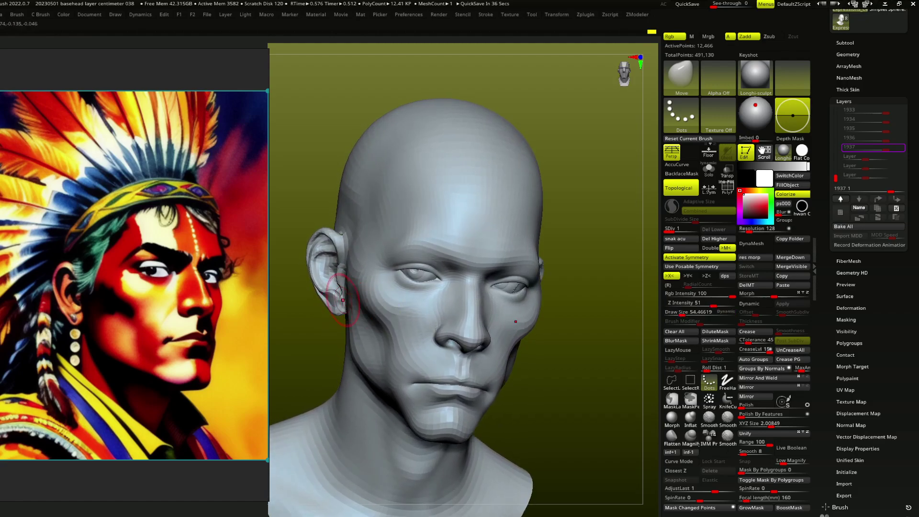
# Step: Switch to ClayBuildup at about 41.6 to build up the cheeks and mouth
pyautogui.moveTo(367, 206)
pyautogui.keyDown('ctrl'); pyautogui.mouseDown(button='right')
pyautogui.moveTo(366, 225)
pyautogui.moveTo(369, 211)
pyautogui.mouseUp(button='right'); pyautogui.keyUp('ctrl')
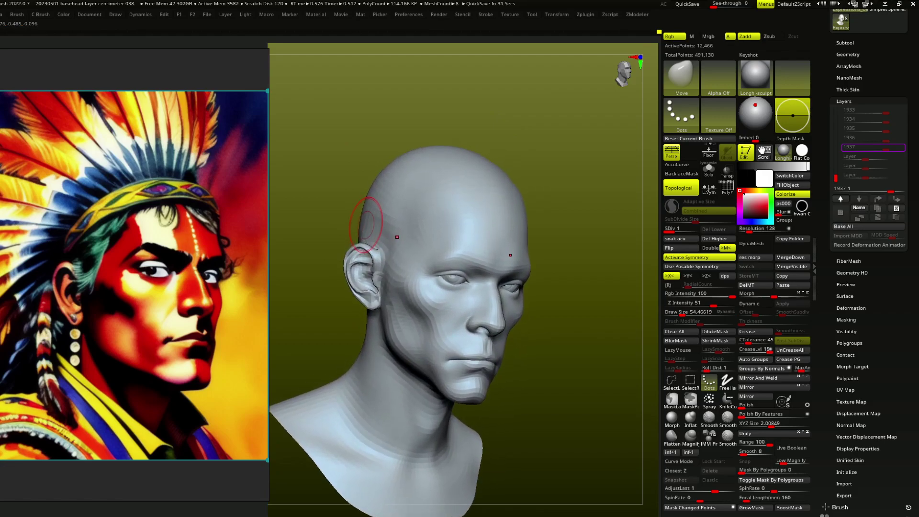
pyautogui.moveTo(553, 206)
pyautogui.mouseDown(button='right')
pyautogui.moveTo(526, 272)
pyautogui.moveTo(506, 280)
pyautogui.mouseUp(button='right')
pyautogui.press('s')
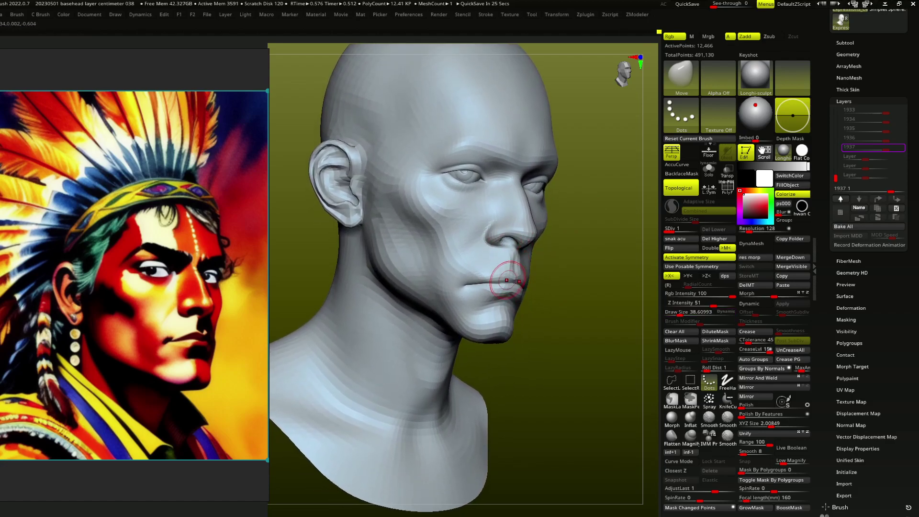
pyautogui.press('f')
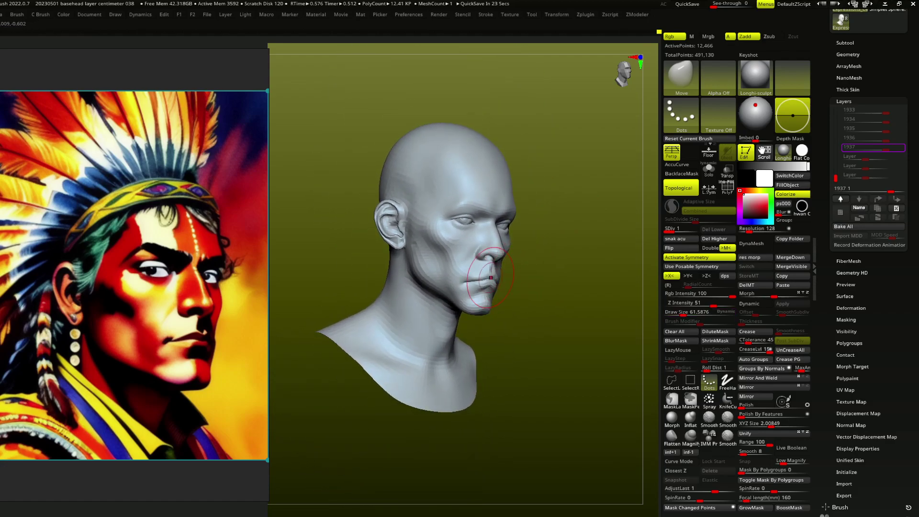
pyautogui.moveTo(506, 280)
pyautogui.mouseDown(button='right')
pyautogui.moveTo(471, 283)
pyautogui.moveTo(494, 273)
pyautogui.mouseUp(button='right')
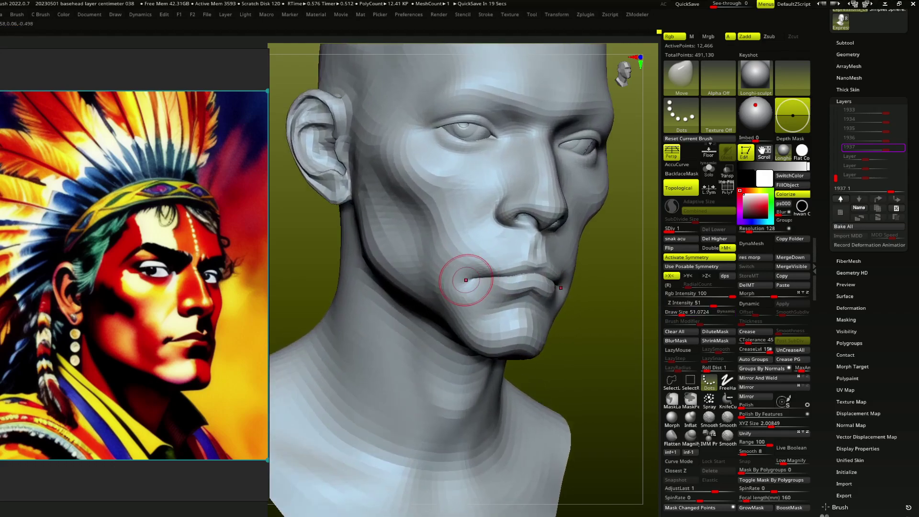
pyautogui.press('f')
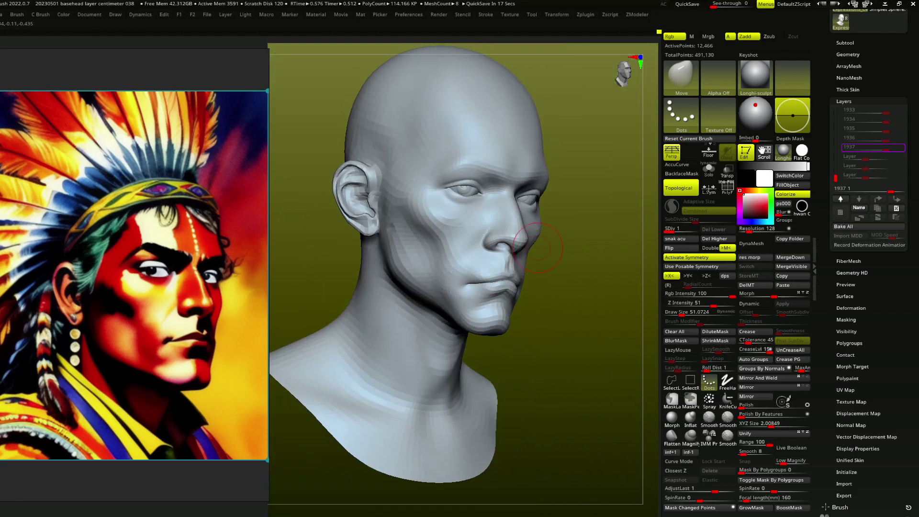
pyautogui.moveTo(486, 206)
pyautogui.mouseDown(button='right')
pyautogui.moveTo(450, 204)
pyautogui.moveTo(452, 226)
pyautogui.moveTo(431, 205)
pyautogui.mouseUp(button='right')
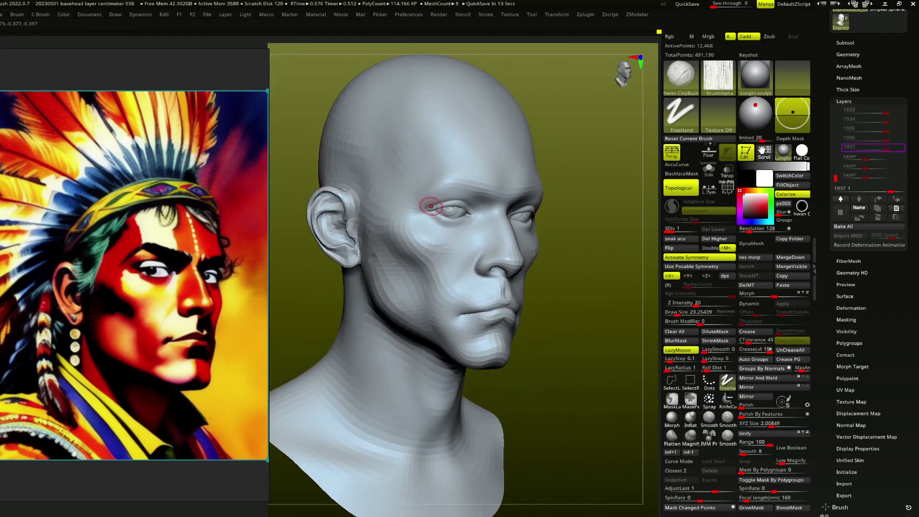
pyautogui.press(']')
pyautogui.press(']')
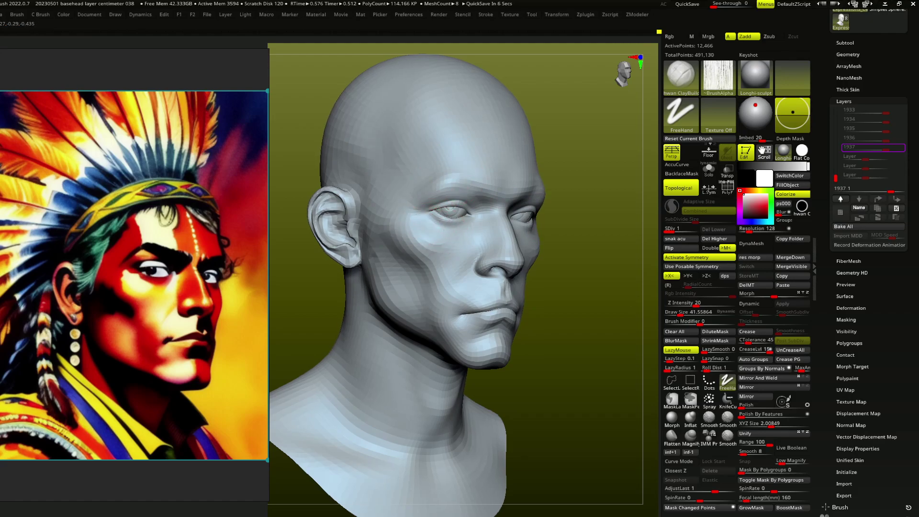
pyautogui.moveTo(448, 207); pyautogui.dragTo(447, 242, button='right')
# Step: Carve the eye sockets with ZSub, varying brush size between about 33 and 54
pyautogui.press('s')
pyautogui.moveTo(502, 195)
pyautogui.keyDown('alt'); pyautogui.mouseDown(button='right')
pyautogui.moveTo(490, 221)
pyautogui.moveTo(454, 235)
pyautogui.mouseUp(button='right'); pyautogui.keyUp('alt')
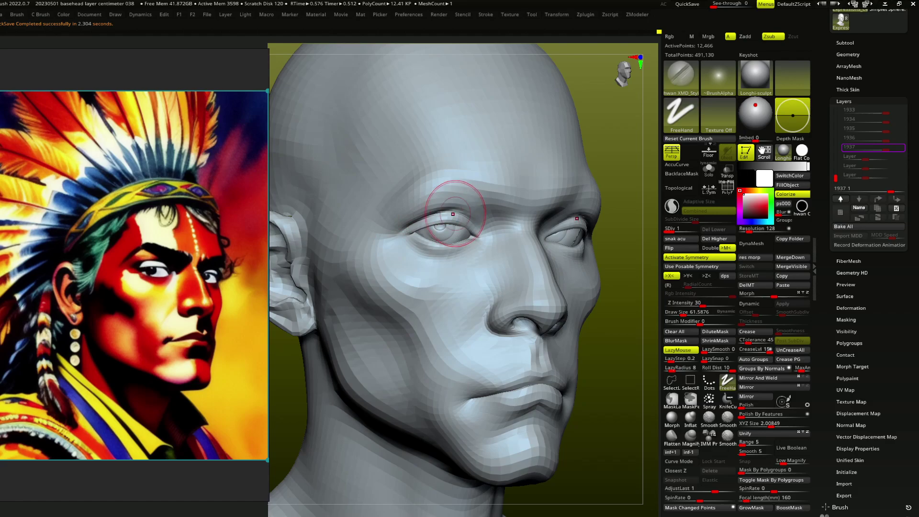
pyautogui.moveTo(430, 216); pyautogui.dragTo(455, 223, button='right')
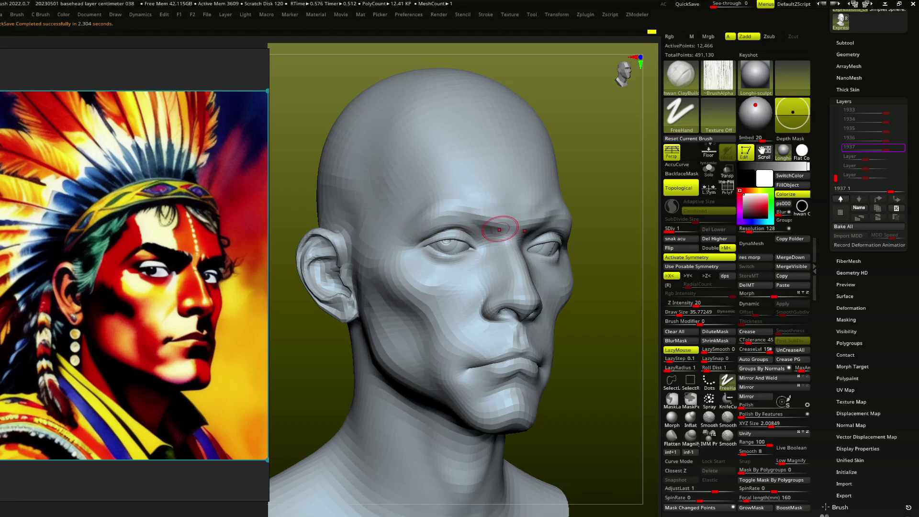
pyautogui.press(']')
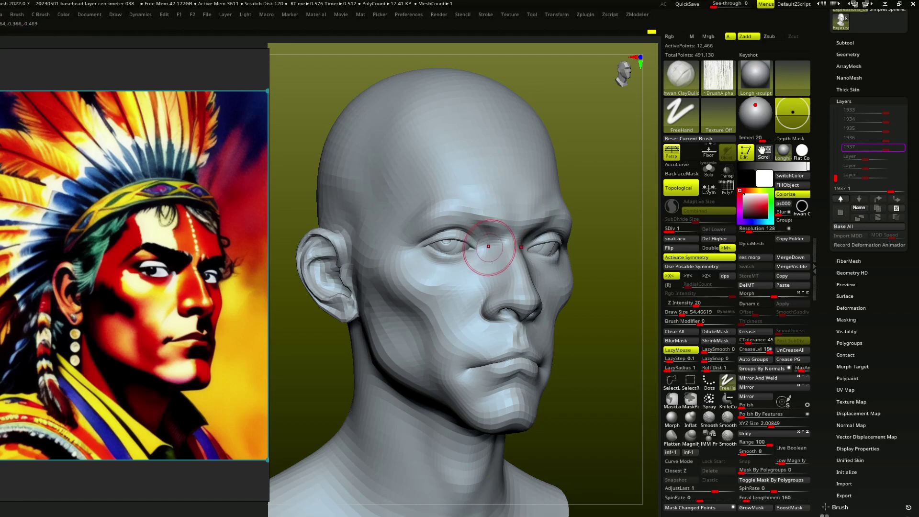
pyautogui.press('[')
pyautogui.moveTo(506, 252); pyautogui.dragTo(515, 220, button='right')
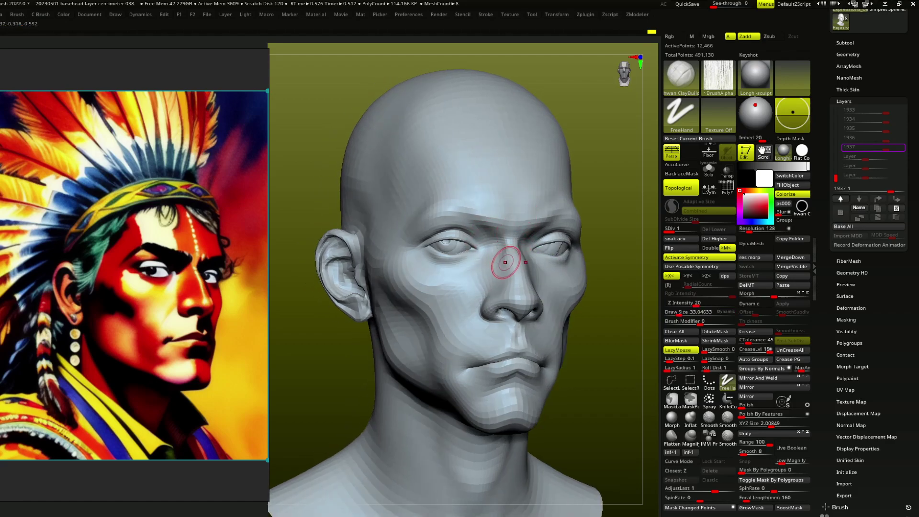
pyautogui.press(']')
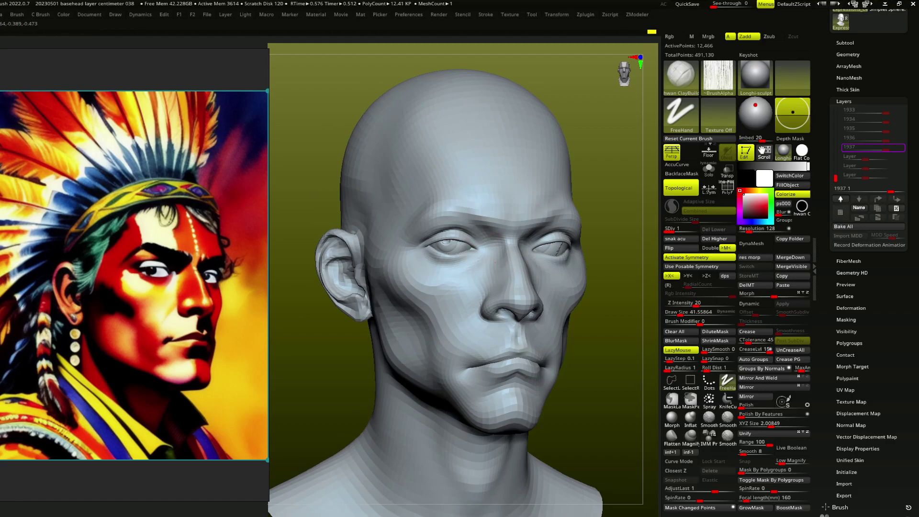
# Step: Build up the lips and mouth from close frontal views
pyautogui.moveTo(484, 294)
pyautogui.mouseDown(button='right')
pyautogui.moveTo(481, 260)
pyautogui.moveTo(450, 279)
pyautogui.mouseUp(button='right')
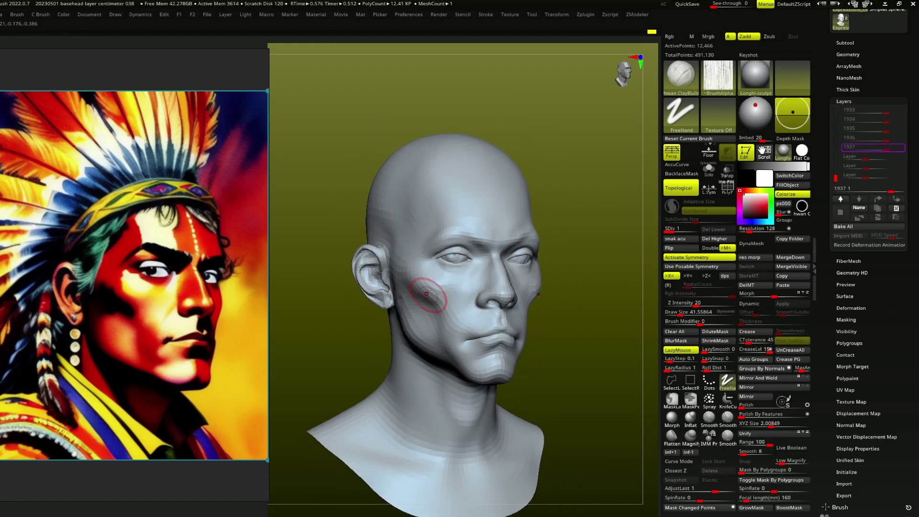
pyautogui.moveTo(440, 277)
pyautogui.mouseDown(button='right')
pyautogui.moveTo(466, 302)
pyautogui.moveTo(471, 291)
pyautogui.mouseUp(button='right')
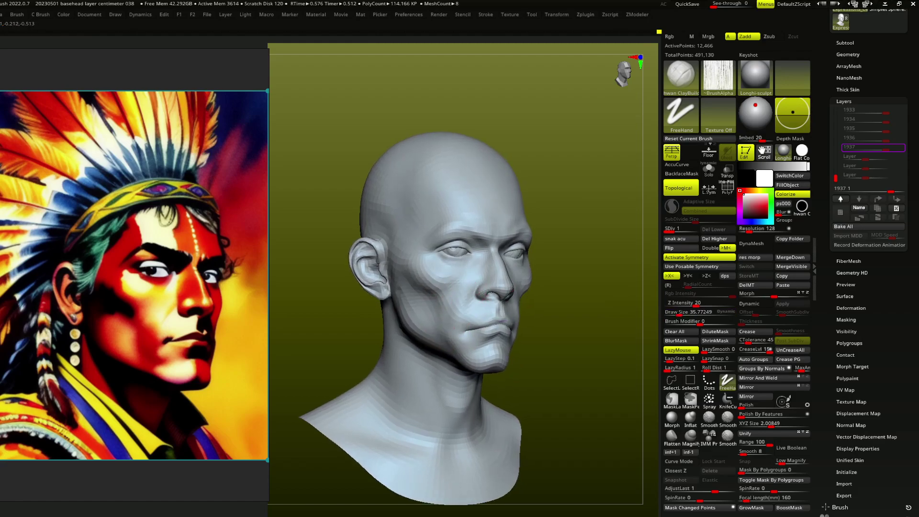
pyautogui.keyDown('alt'); pyautogui.moveTo(476, 337); pyautogui.dragTo(474, 318, button='right'); pyautogui.keyUp('alt')
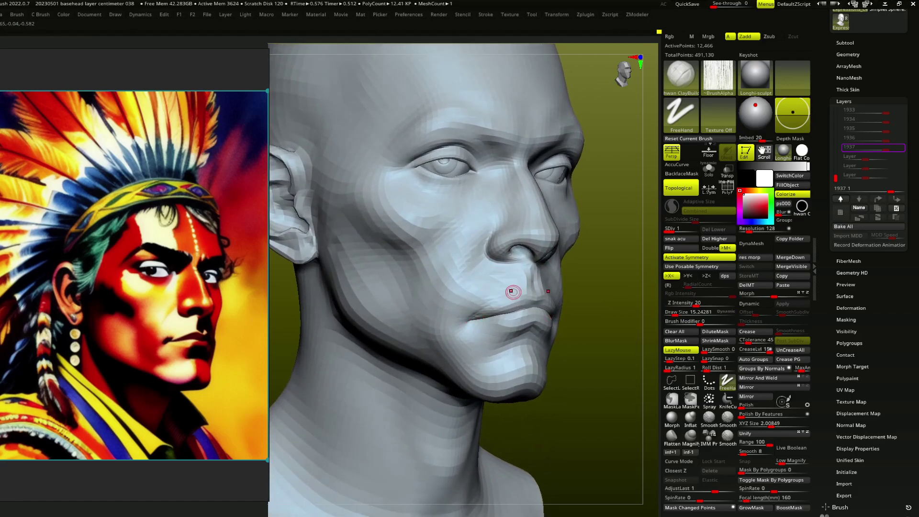
pyautogui.moveTo(526, 299)
pyautogui.mouseDown(button='right')
pyautogui.moveTo(514, 306)
pyautogui.moveTo(524, 304)
pyautogui.mouseUp(button='right')
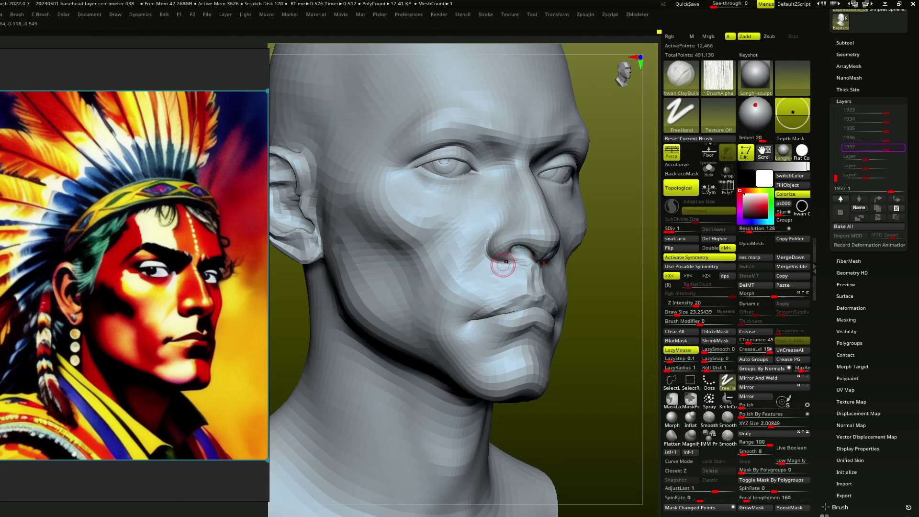
pyautogui.moveTo(517, 252)
pyautogui.mouseDown(button='right')
pyautogui.moveTo(522, 266)
pyautogui.moveTo(514, 252)
pyautogui.moveTo(498, 261)
pyautogui.moveTo(499, 230)
pyautogui.moveTo(537, 235)
pyautogui.moveTo(503, 206)
pyautogui.moveTo(513, 185)
pyautogui.moveTo(518, 211)
pyautogui.moveTo(503, 208)
pyautogui.moveTo(509, 221)
pyautogui.moveTo(476, 216)
pyautogui.mouseUp(button='right')
# Step: Firm the mouth corners with the Move brush, sizing it between about 19 and 65
pyautogui.press('b')
pyautogui.press('m')
pyautogui.press('v')
pyautogui.press(']')
pyautogui.press('[')
pyautogui.press(']')
pyautogui.press(']')
pyautogui.press('[')
# Step: Shape the jaw, chin and lips, then build them up with a larger ClayBuildup brush
pyautogui.moveTo(445, 246)
pyautogui.mouseDown(button='right')
pyautogui.moveTo(453, 248)
pyautogui.moveTo(437, 211)
pyautogui.moveTo(419, 218)
pyautogui.moveTo(472, 262)
pyautogui.moveTo(467, 268)
pyautogui.moveTo(482, 203)
pyautogui.moveTo(481, 282)
pyautogui.mouseUp(button='right')
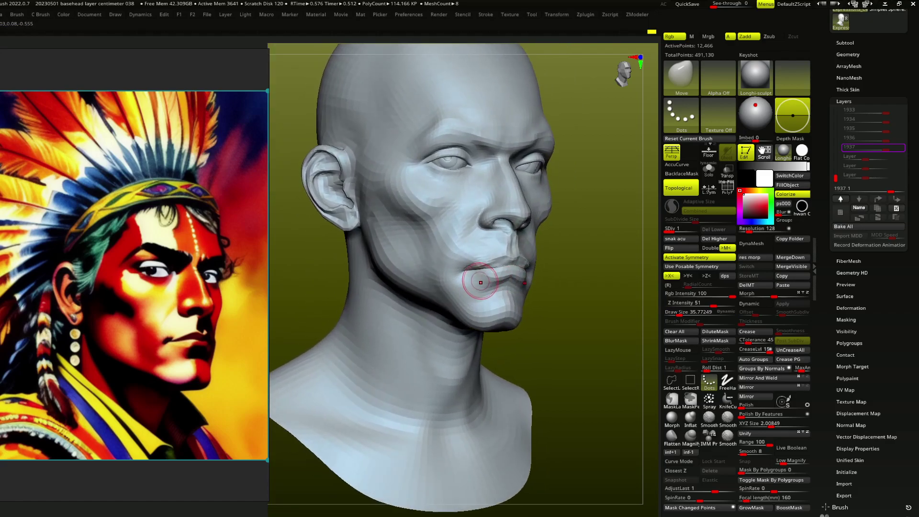
pyautogui.moveTo(480, 282); pyautogui.dragTo(478, 215, button='right')
pyautogui.moveTo(517, 258)
pyautogui.keyDown('ctrl'); pyautogui.mouseDown(button='right')
pyautogui.moveTo(512, 303)
pyautogui.moveTo(477, 302)
pyautogui.moveTo(461, 314)
pyautogui.moveTo(446, 283)
pyautogui.mouseUp(button='right'); pyautogui.keyUp('ctrl')
pyautogui.press('c')
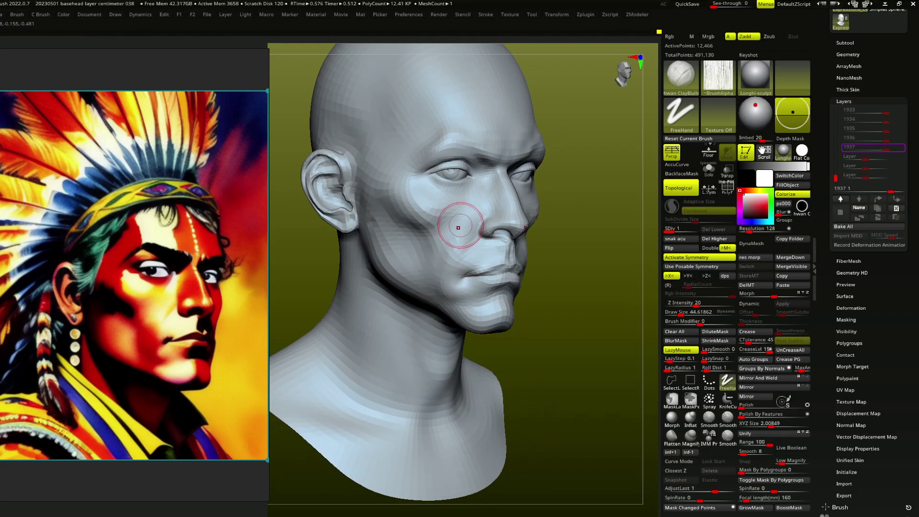
pyautogui.press(']')
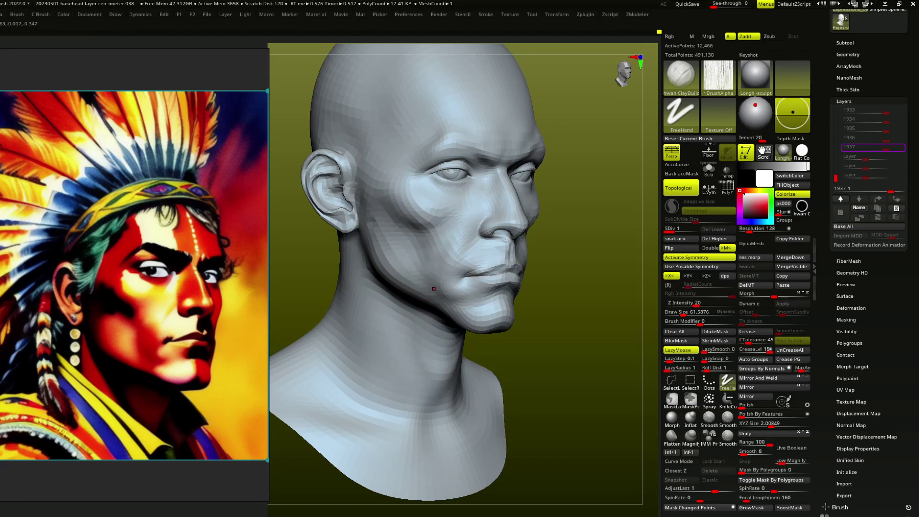
pyautogui.moveTo(426, 295)
pyautogui.mouseDown(button='right')
pyautogui.moveTo(408, 335)
pyautogui.moveTo(540, 318)
pyautogui.moveTo(383, 336)
pyautogui.moveTo(405, 352)
pyautogui.moveTo(379, 268)
pyautogui.moveTo(462, 256)
pyautogui.moveTo(500, 291)
pyautogui.moveTo(455, 338)
pyautogui.moveTo(472, 318)
pyautogui.moveTo(473, 332)
pyautogui.moveTo(451, 324)
pyautogui.moveTo(482, 307)
pyautogui.moveTo(482, 328)
pyautogui.moveTo(556, 289)
pyautogui.moveTo(464, 288)
pyautogui.moveTo(486, 281)
pyautogui.moveTo(478, 268)
pyautogui.moveTo(492, 262)
pyautogui.moveTo(451, 255)
pyautogui.mouseUp(button='right')
# Step: Reshape the nose with the Move, then MoveB, brush at a smaller size
pyautogui.press('b')
pyautogui.press('m')
pyautogui.press('v')
pyautogui.press('b')
pyautogui.press('m')
pyautogui.press('v')
pyautogui.press('[')
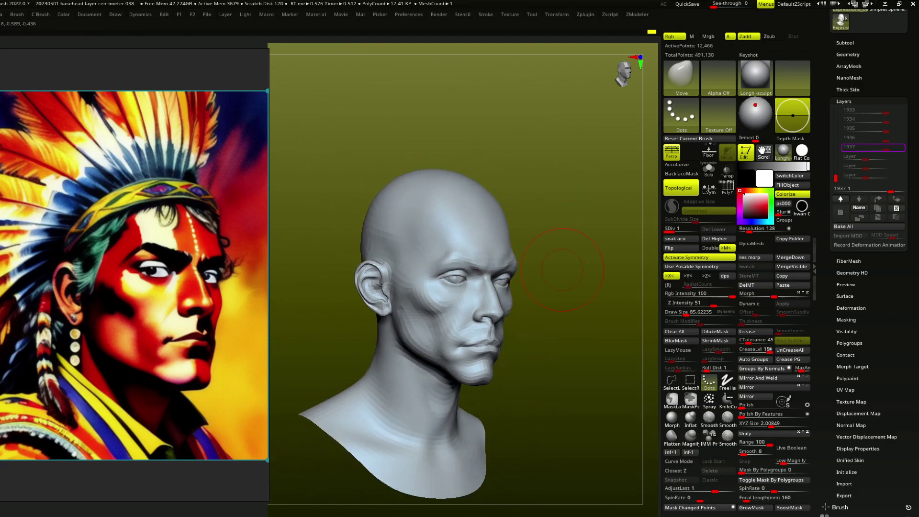
# Step: Subdivide the head to SDiv 2 and frame the eye area frontally
pyautogui.press('d')
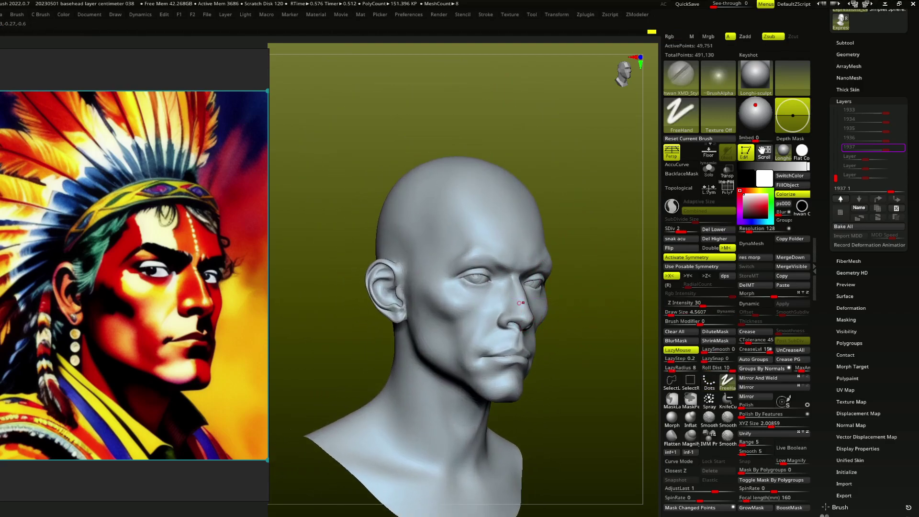
pyautogui.keyDown('ctrl'); pyautogui.moveTo(596, 320); pyautogui.dragTo(525, 257, button='right'); pyautogui.keyUp('ctrl')
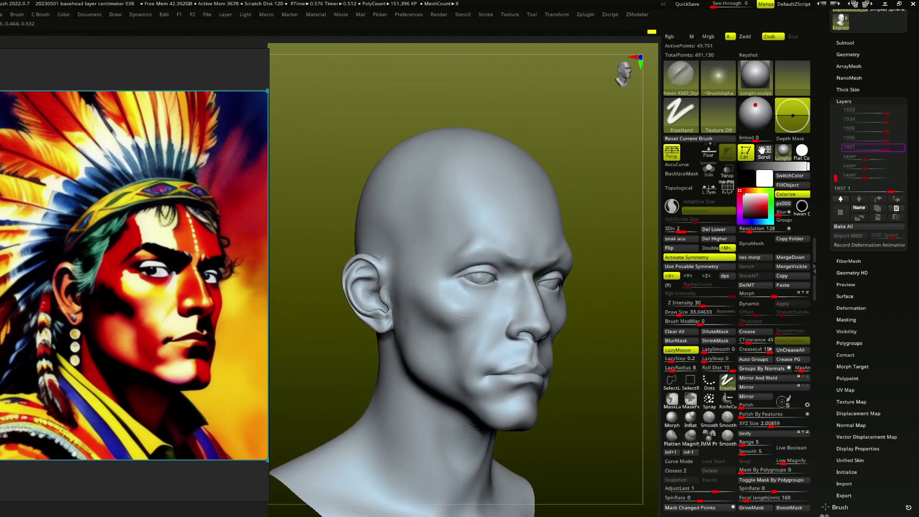
pyautogui.keyDown('ctrl'); pyautogui.moveTo(447, 273); pyautogui.dragTo(521, 269, button='right'); pyautogui.keyUp('ctrl')
pyautogui.moveTo(447, 276); pyautogui.dragTo(510, 253, button='right')
pyautogui.moveTo(448, 272); pyautogui.dragTo(469, 272, button='right')
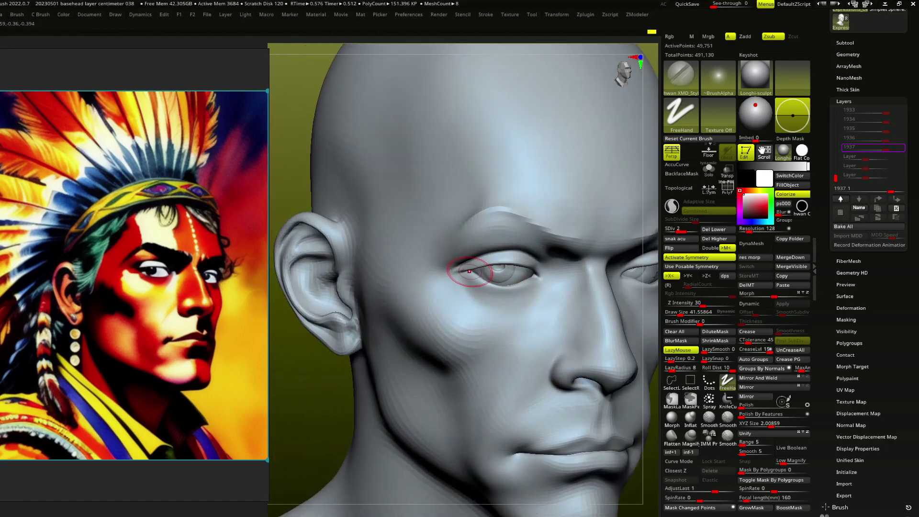
pyautogui.moveTo(523, 286)
pyautogui.mouseDown(button='right')
pyautogui.moveTo(482, 287)
pyautogui.moveTo(459, 268)
pyautogui.mouseUp(button='right')
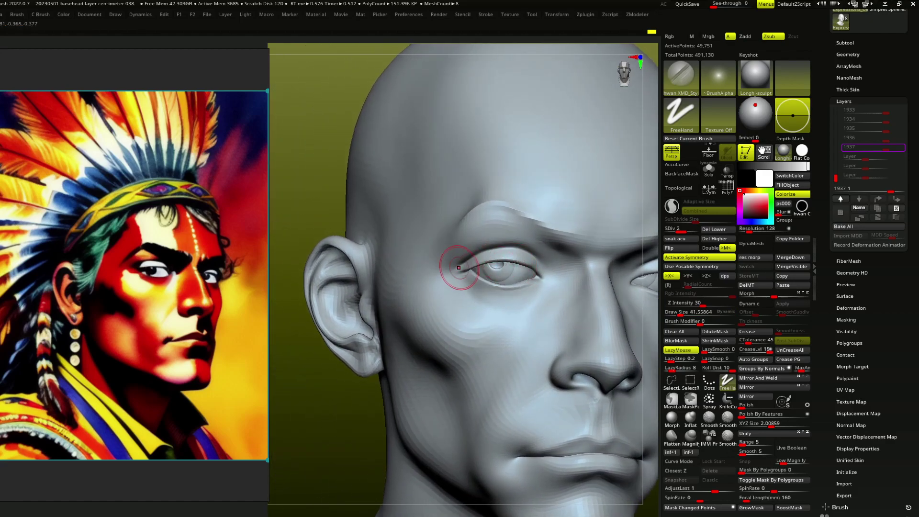
pyautogui.moveTo(539, 284)
pyautogui.mouseDown(button='right')
pyautogui.moveTo(549, 284)
pyautogui.moveTo(503, 303)
pyautogui.mouseUp(button='right')
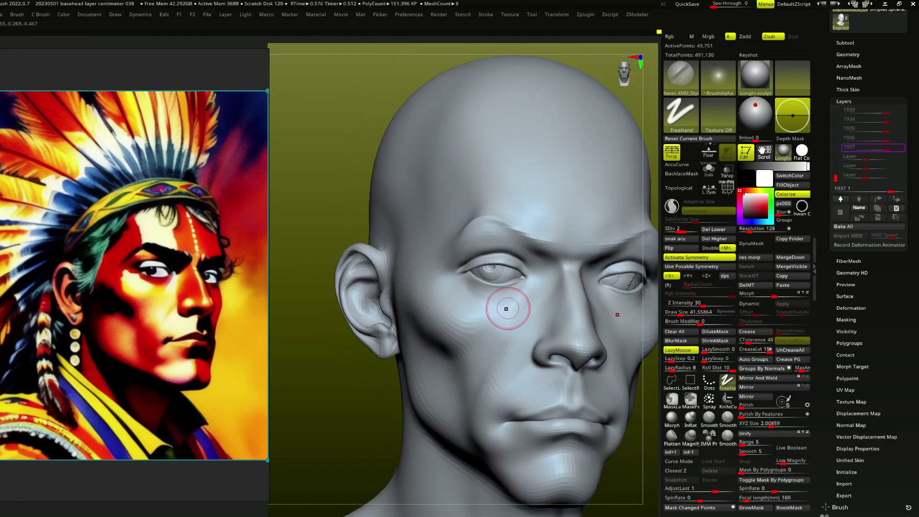
# Step: Refine the under-eye, brow, cheek, nose tip and nostril, resizing the brush
pyautogui.press(']')
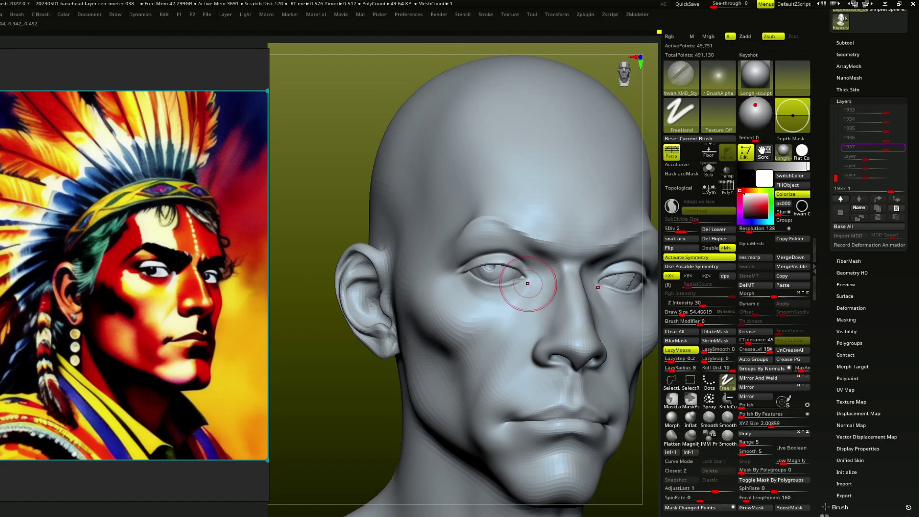
pyautogui.press(']')
pyautogui.moveTo(576, 251); pyautogui.dragTo(512, 318, button='right')
pyautogui.press('[')
pyautogui.press('[')
pyautogui.press('[')
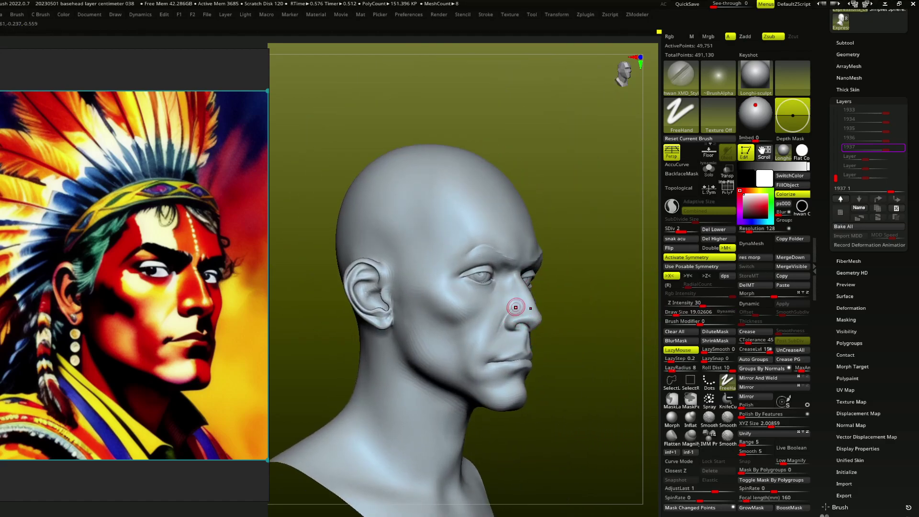
pyautogui.moveTo(516, 307)
pyautogui.keyDown('ctrl'); pyautogui.mouseDown(button='right')
pyautogui.moveTo(517, 352)
pyautogui.moveTo(546, 301)
pyautogui.moveTo(498, 317)
pyautogui.moveTo(497, 303)
pyautogui.moveTo(548, 290)
pyautogui.mouseUp(button='right'); pyautogui.keyUp('ctrl')
pyautogui.keyDown('ctrl'); pyautogui.moveTo(493, 306); pyautogui.dragTo(459, 311, button='right'); pyautogui.keyUp('ctrl')
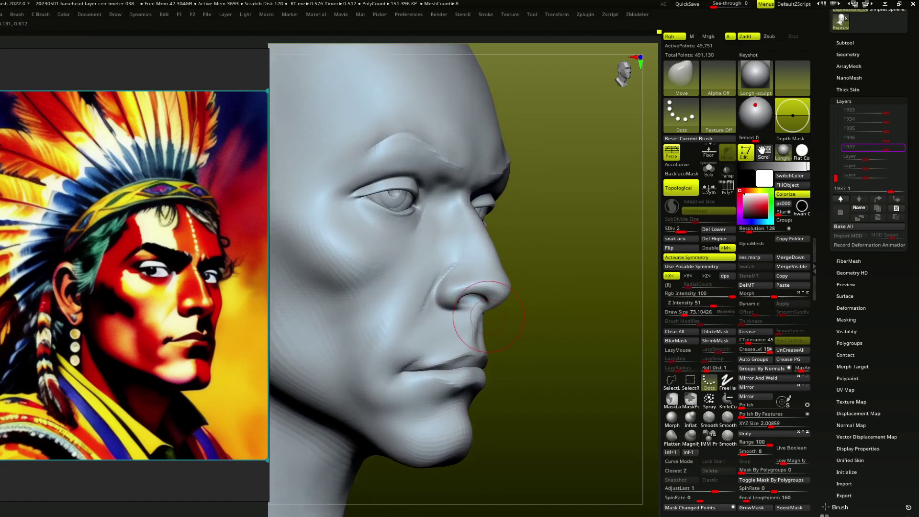
pyautogui.press('s')
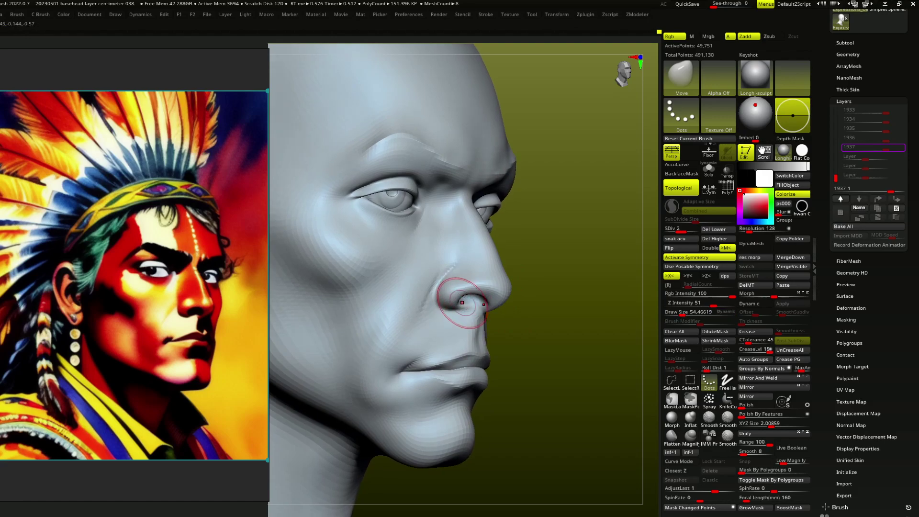
pyautogui.moveTo(461, 298)
pyautogui.mouseDown(button='right')
pyautogui.moveTo(452, 282)
pyautogui.moveTo(541, 292)
pyautogui.moveTo(517, 297)
pyautogui.moveTo(470, 246)
pyautogui.moveTo(412, 241)
pyautogui.mouseUp(button='right')
# Step: Subdivide the head to SDiv 3 and orbit toward the cheek
pyautogui.press('d')
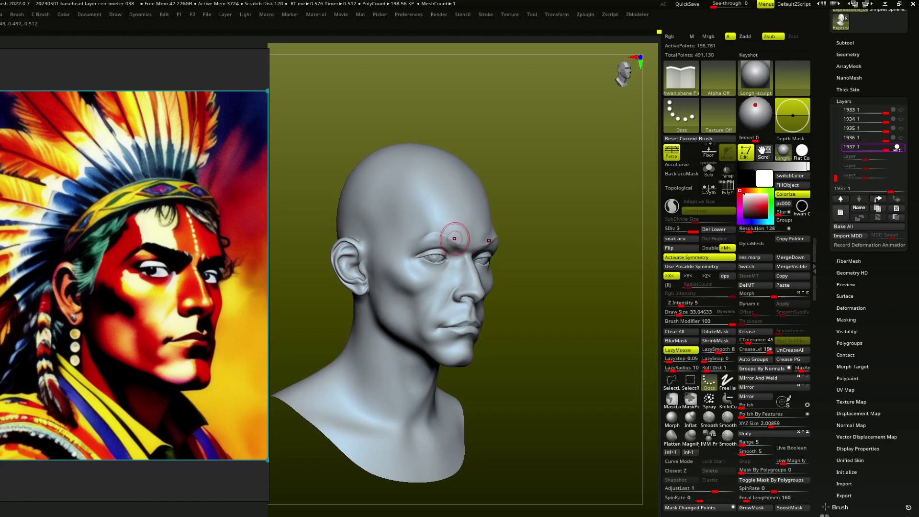
pyautogui.moveTo(438, 239); pyautogui.dragTo(431, 262, button='right')
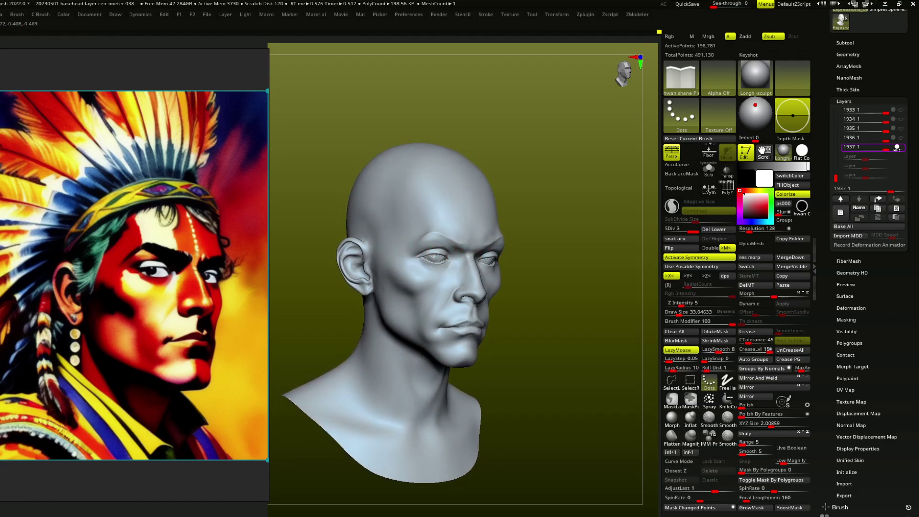
pyautogui.moveTo(452, 278); pyautogui.dragTo(428, 306, button='right')
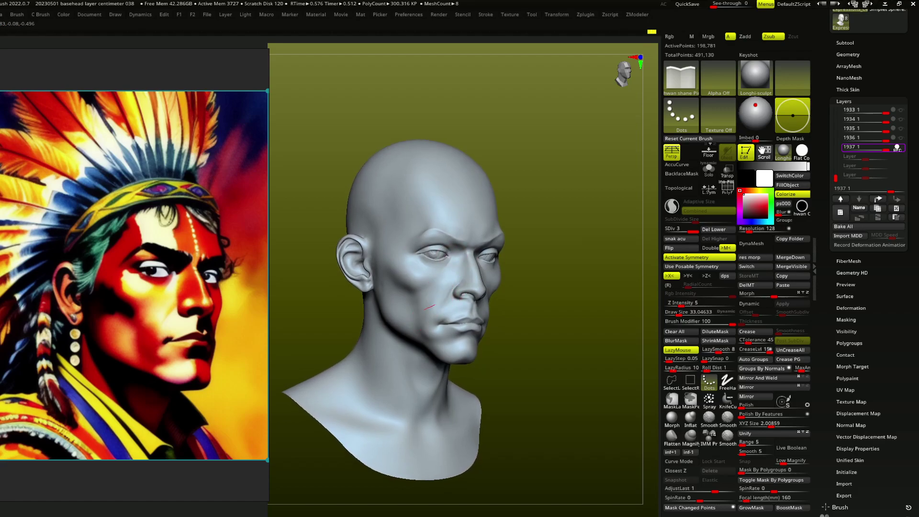
# Step: Refine the cheek and chin with a larger brush, then the lips with a smaller one
pyautogui.press('s')
pyautogui.moveTo(433, 307); pyautogui.dragTo(450, 306)
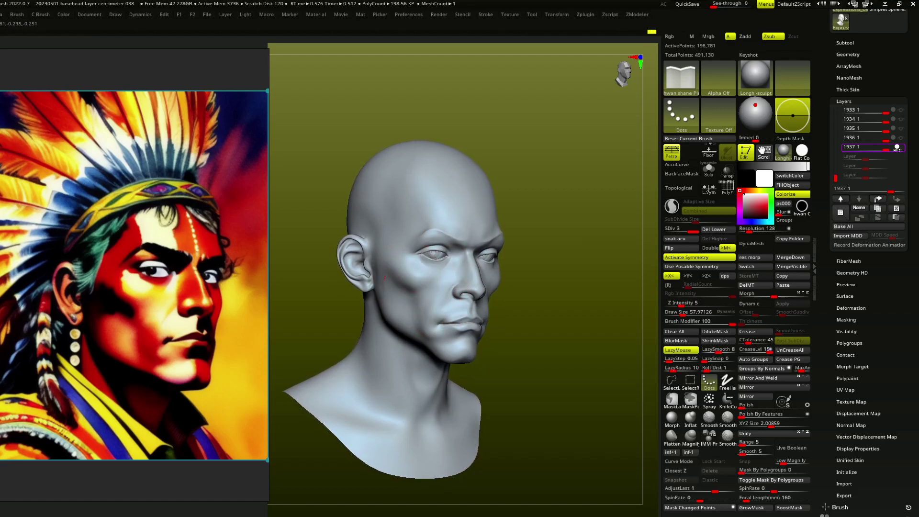
pyautogui.moveTo(389, 254); pyautogui.dragTo(440, 300, button='right')
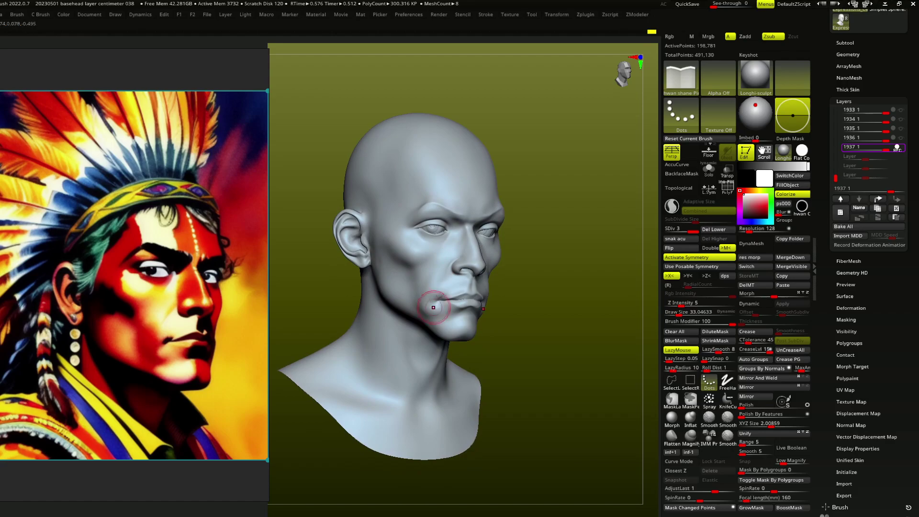
pyautogui.press('[')
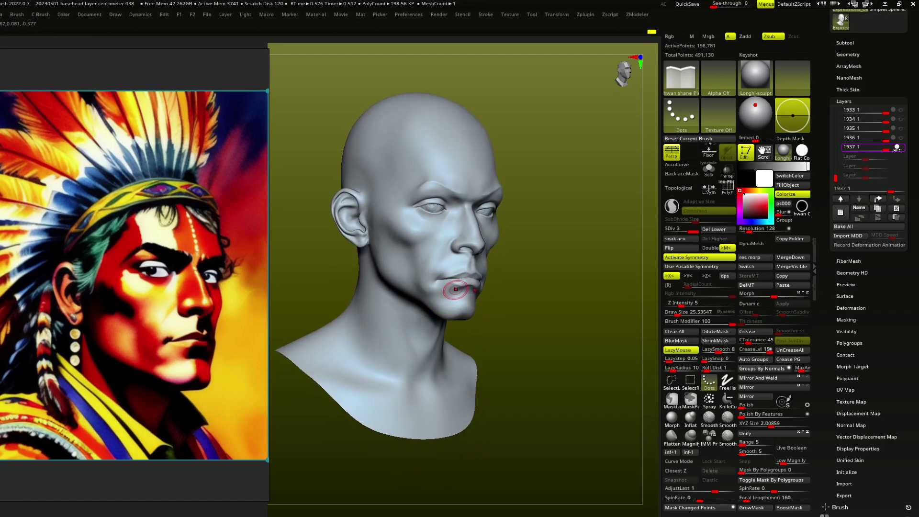
pyautogui.moveTo(462, 258)
pyautogui.mouseDown(button='right')
pyautogui.moveTo(563, 280)
pyautogui.moveTo(553, 254)
pyautogui.moveTo(571, 267)
pyautogui.mouseUp(button='right')
# Step: Render a BPR shadow preview of the head and take a screen capture
pyautogui.hotkey('shift', 'r')
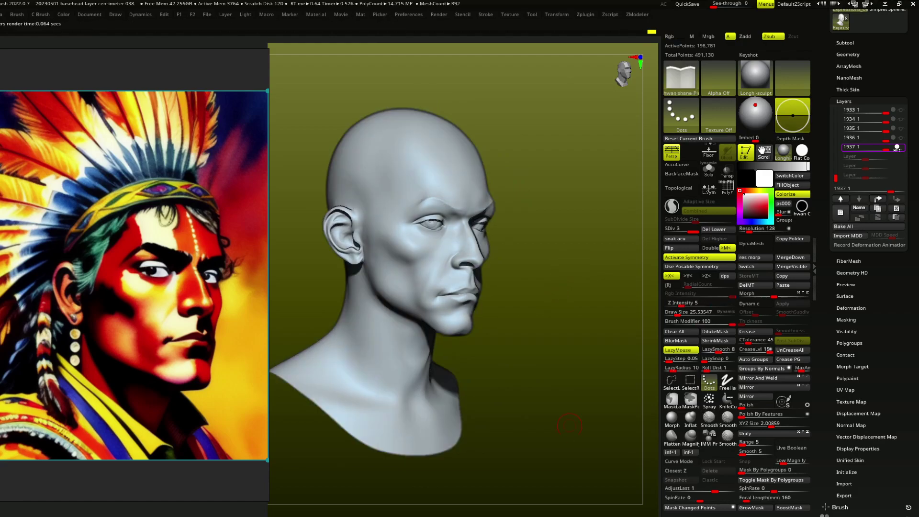
pyautogui.press('F1')
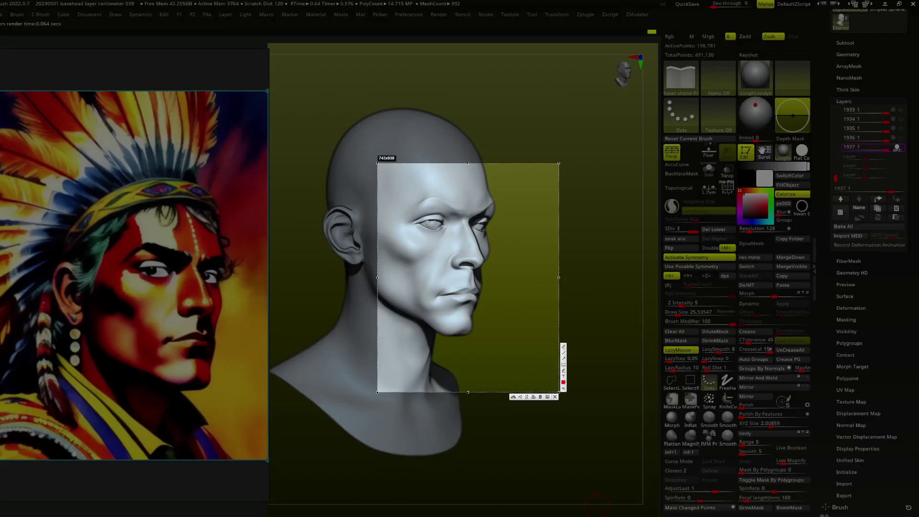
pyautogui.moveTo(564, 396); pyautogui.dragTo(317, 168)
pyautogui.hotkey('ctrl', 'c')
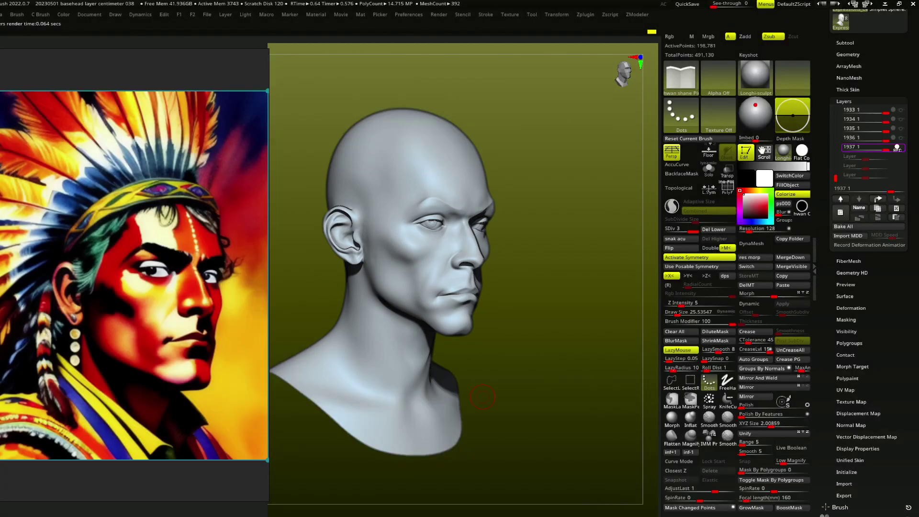